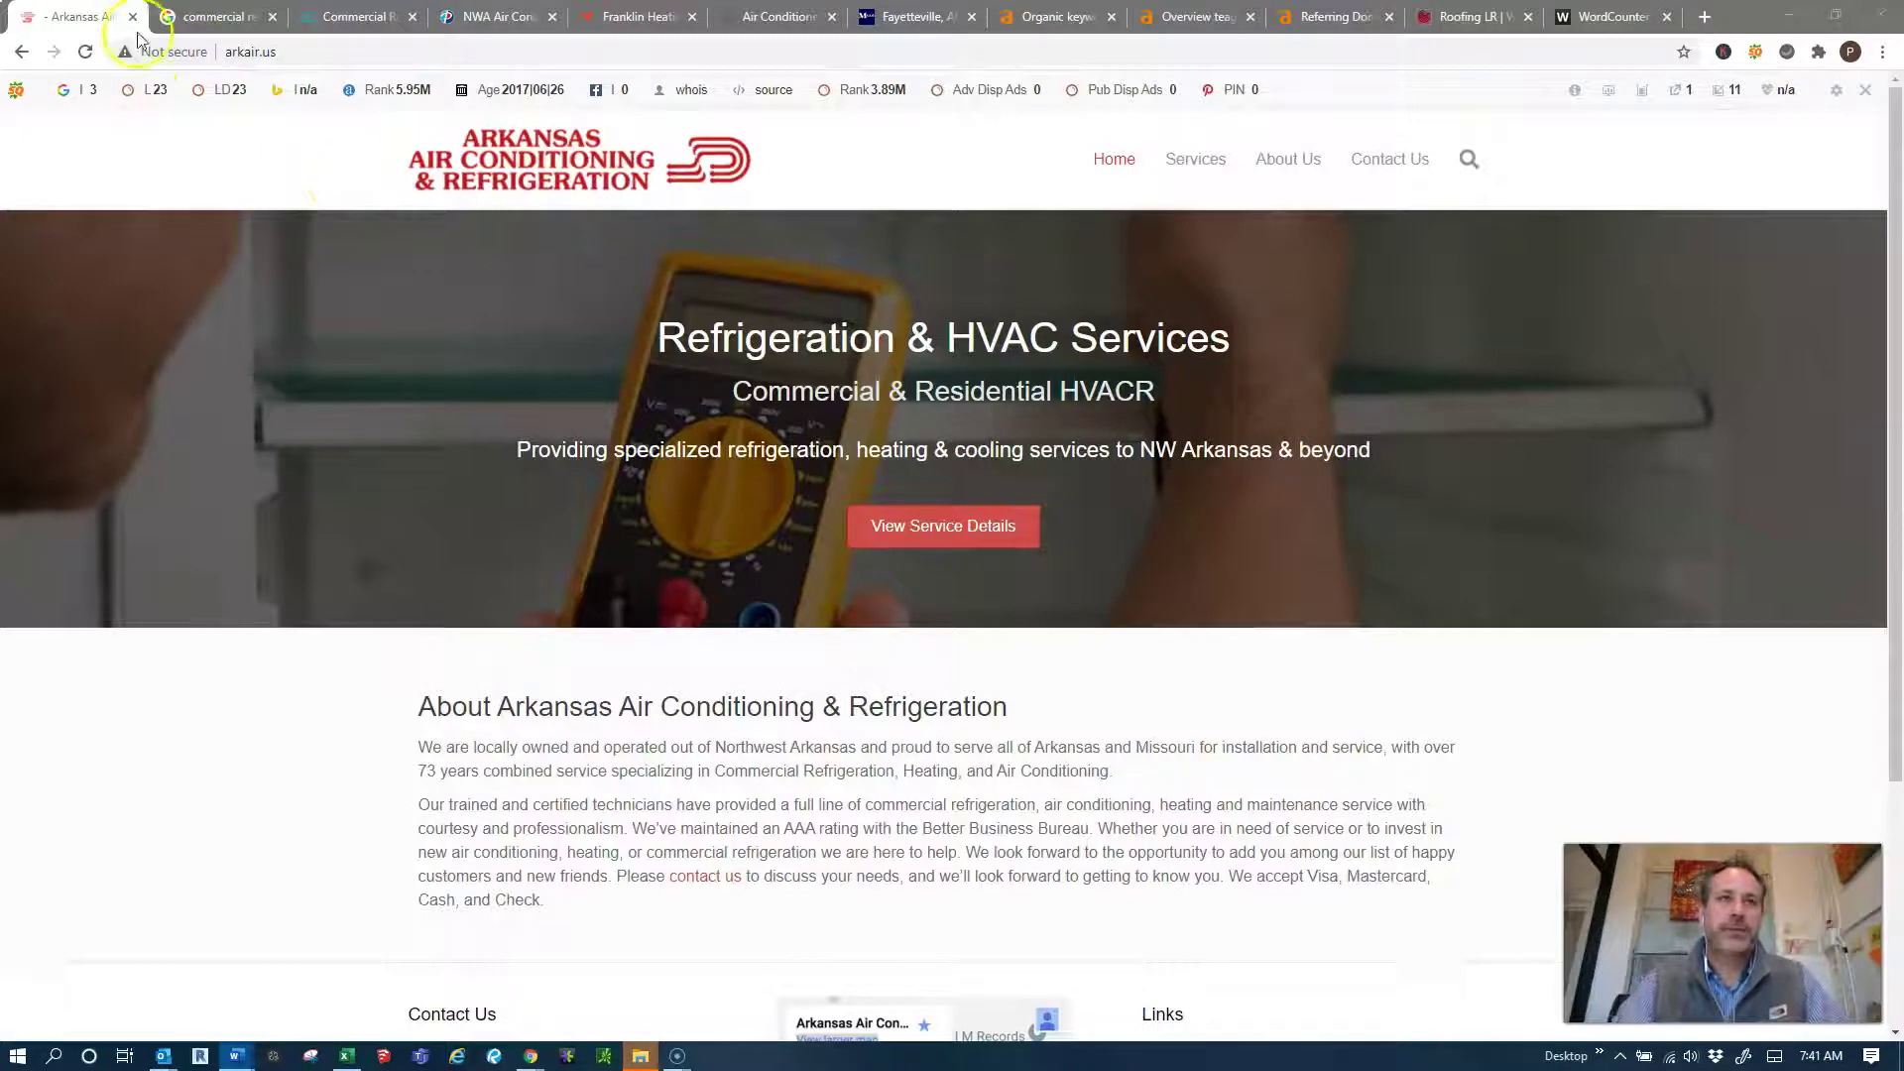
# Scroll through the 'commercial refrigeration springdale ar' Google results to see which local competitors rank.
pyautogui.click(208, 17)
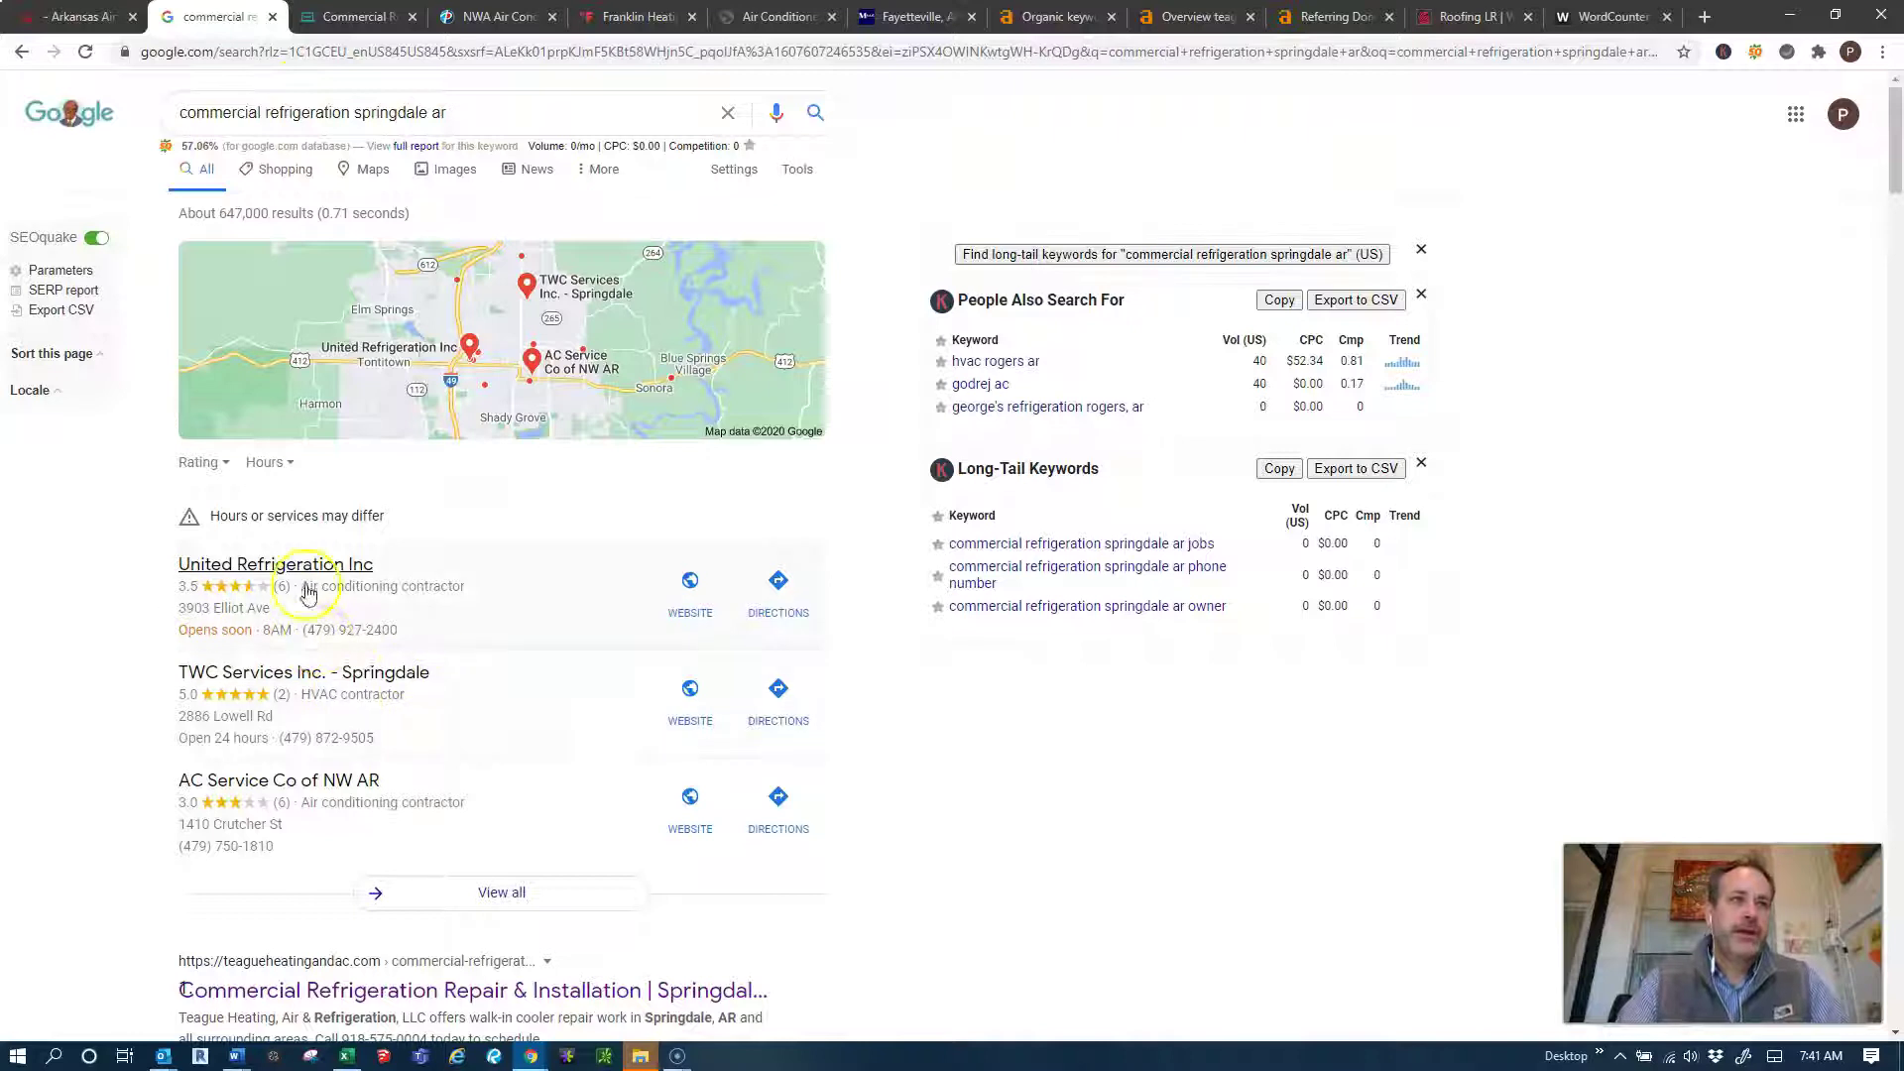
pyautogui.scroll(-4, 503, 786)
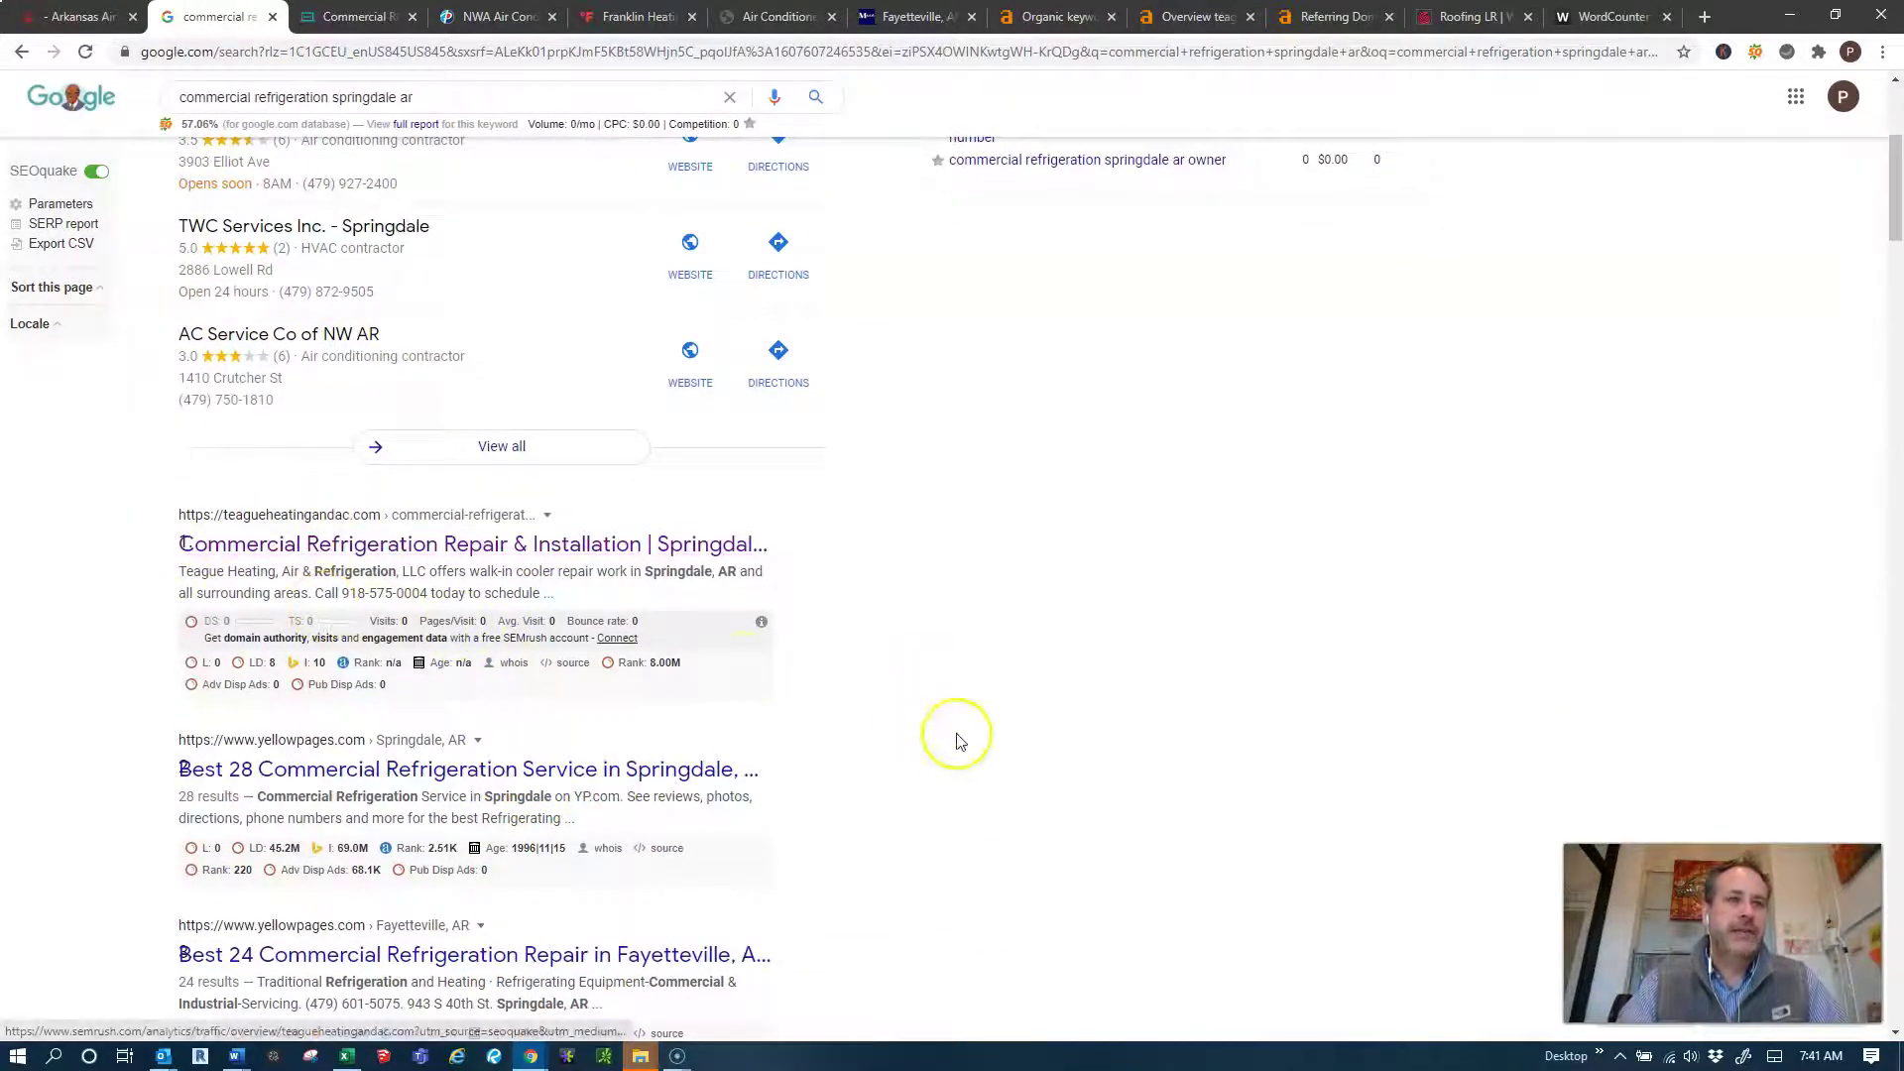
pyautogui.scroll(-3, 970, 774)
pyautogui.scroll(-2, 391, 850)
pyautogui.scroll(-2, 774, 853)
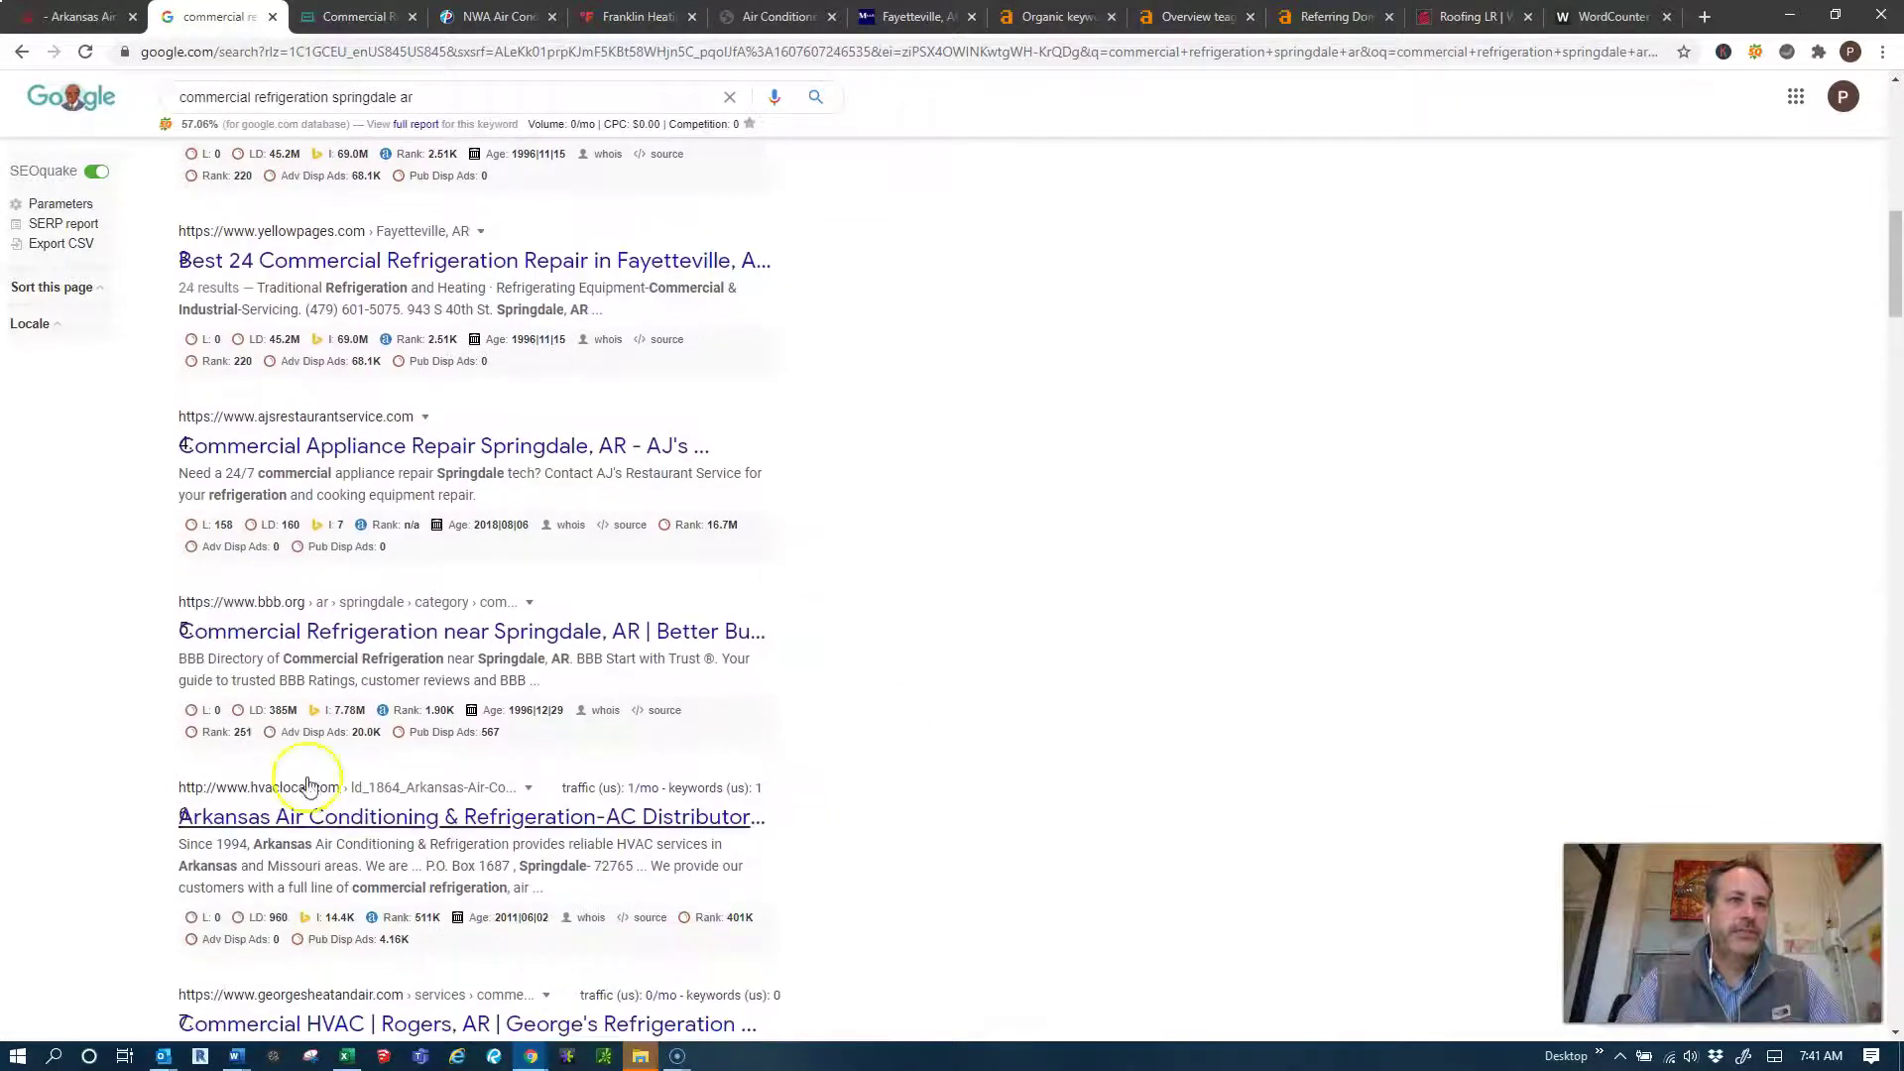
pyautogui.scroll(-2, 630, 901)
pyautogui.scroll(-2, 332, 847)
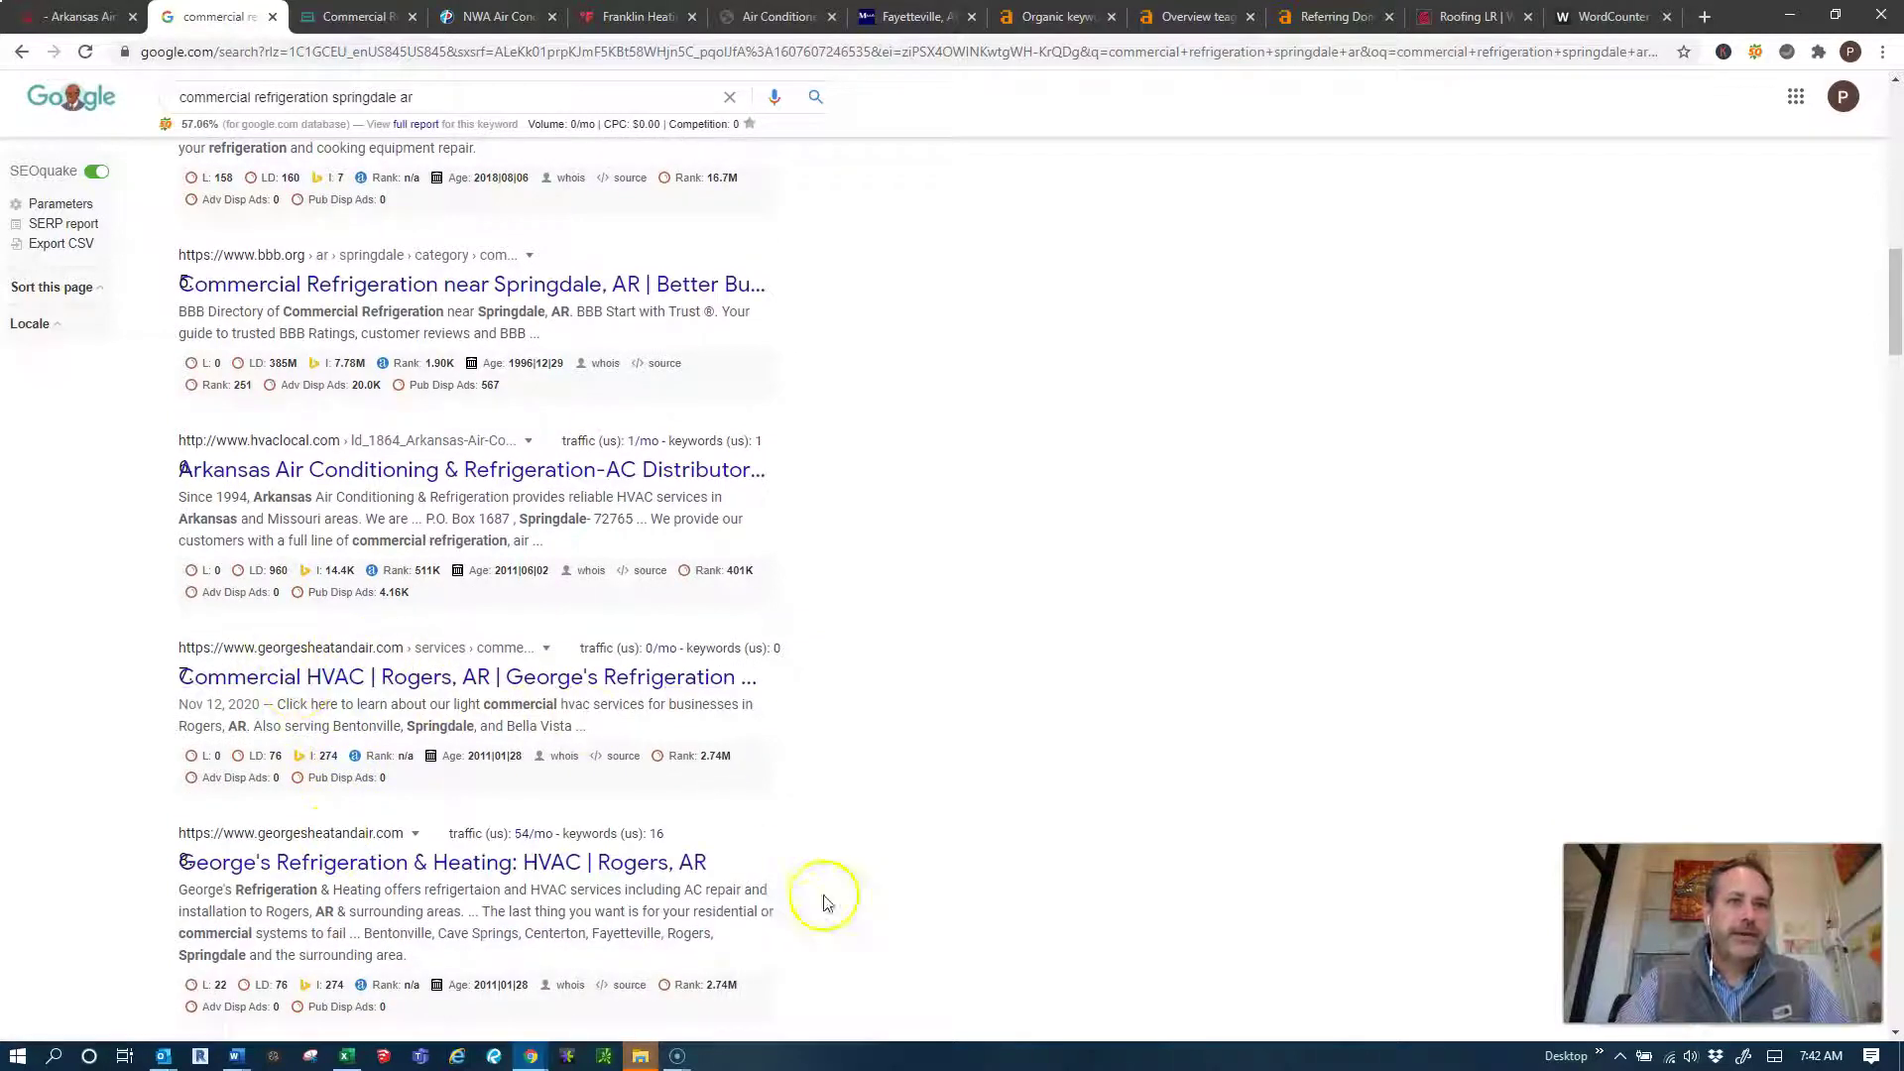
pyautogui.scroll(-3, 426, 680)
# Return to the top of the results and select the 'commercial refrigeration springdale ar' query text.
pyautogui.scroll(10, 615, 977)
pyautogui.scroll(3, 662, 726)
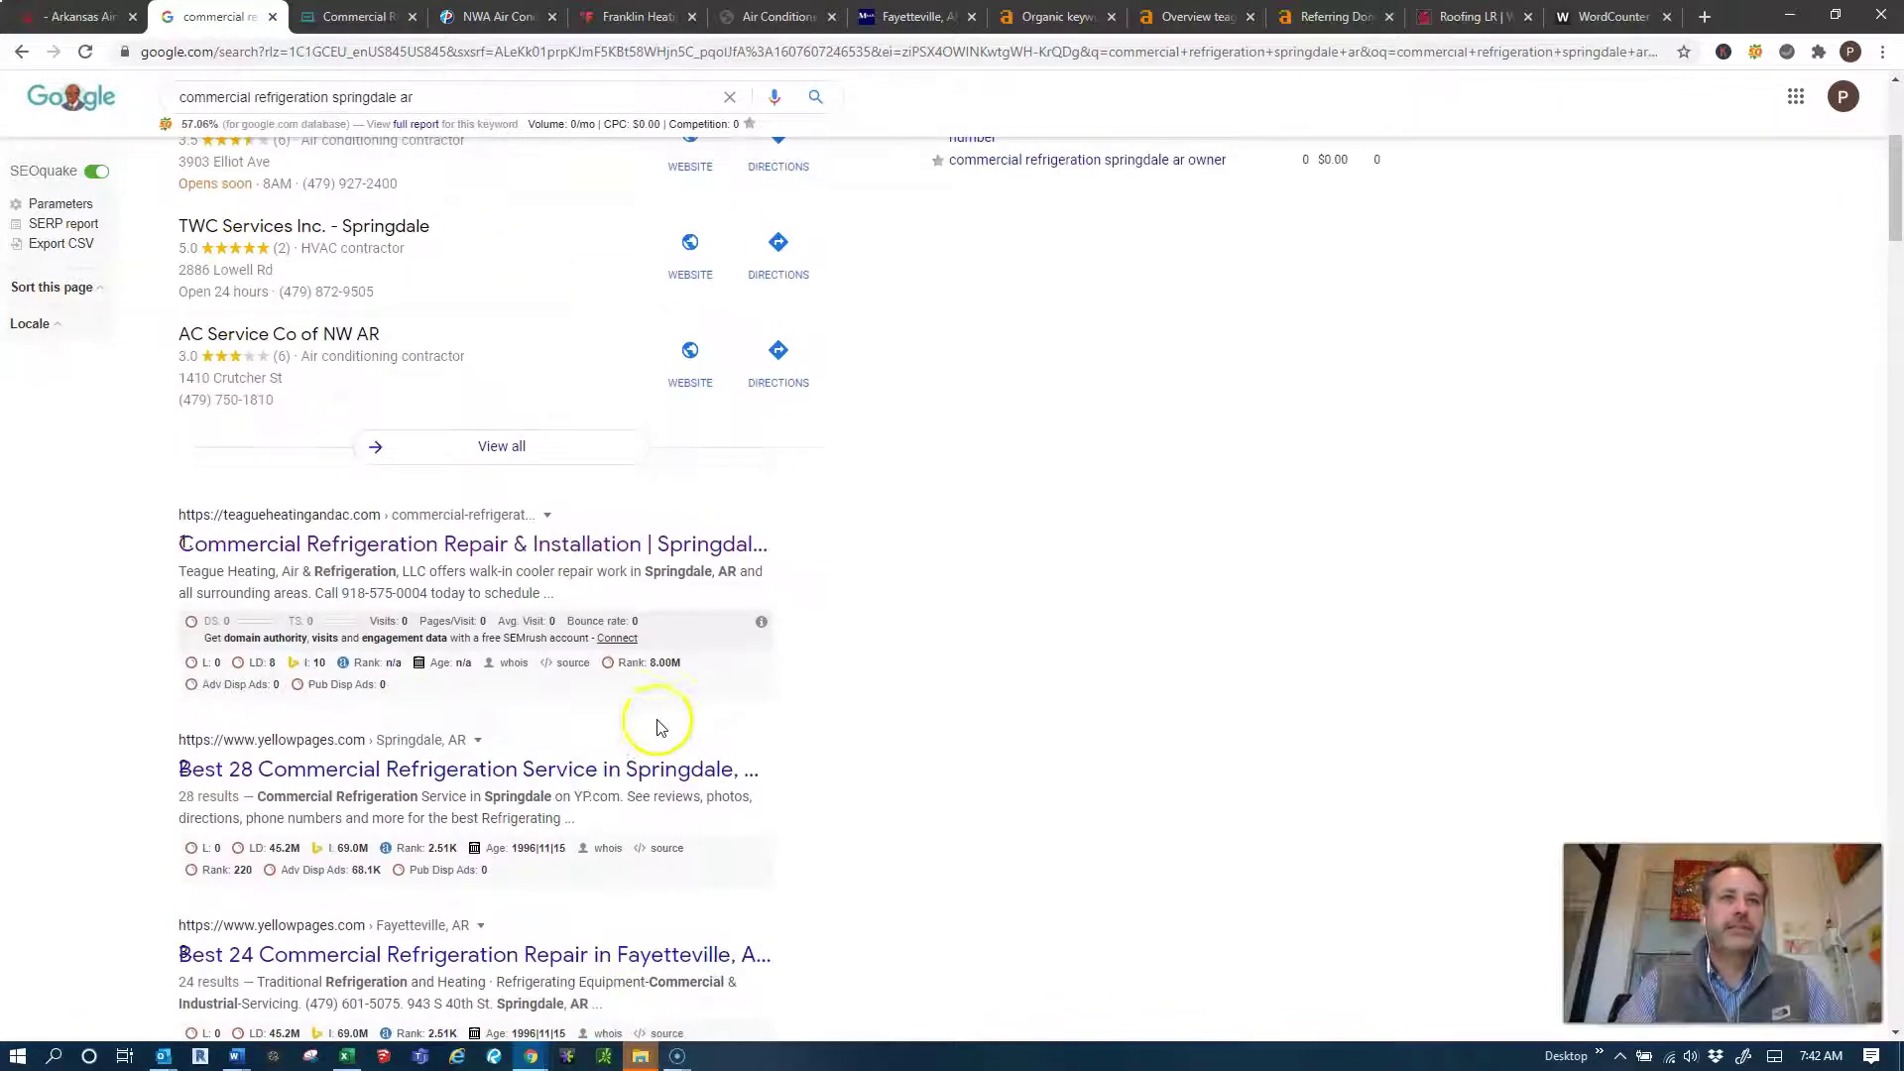
pyautogui.scroll(4, 651, 701)
pyautogui.scroll(1, 961, 764)
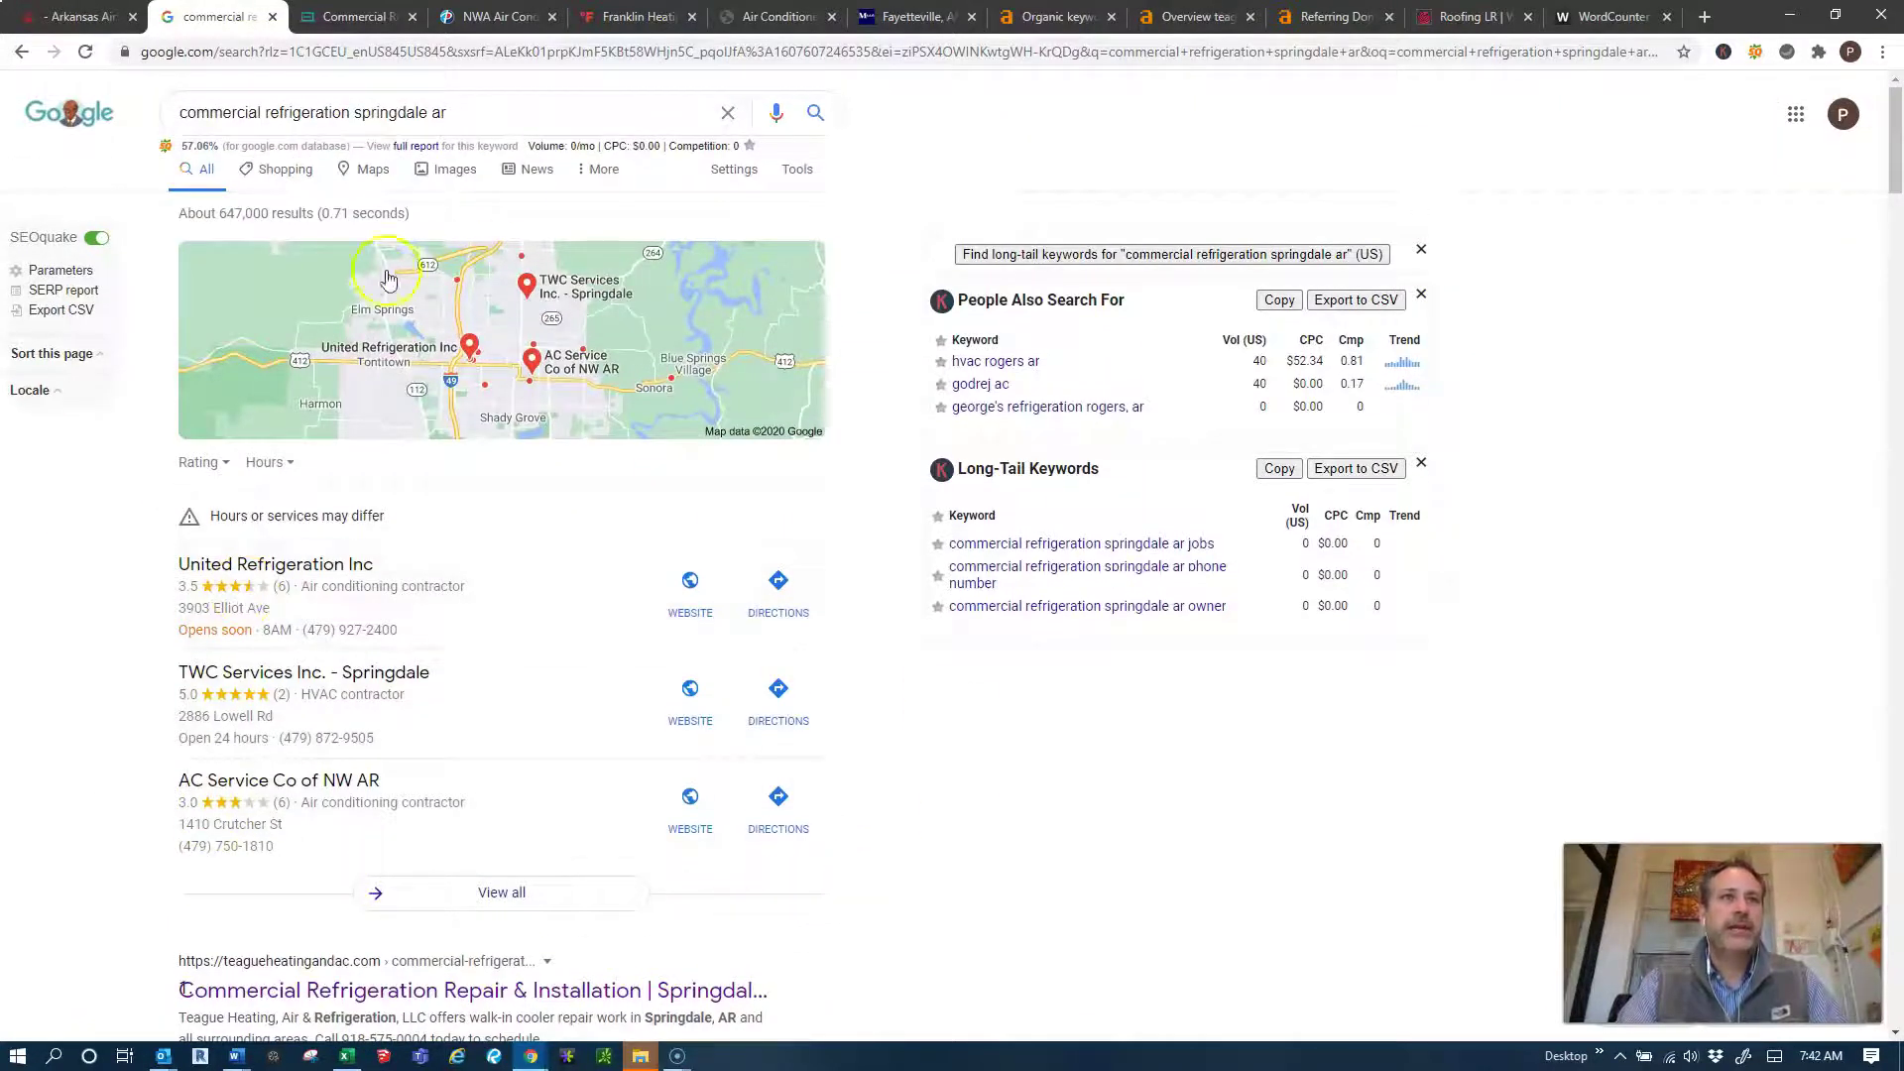
pyautogui.moveTo(474, 112); pyautogui.dragTo(179, 114)
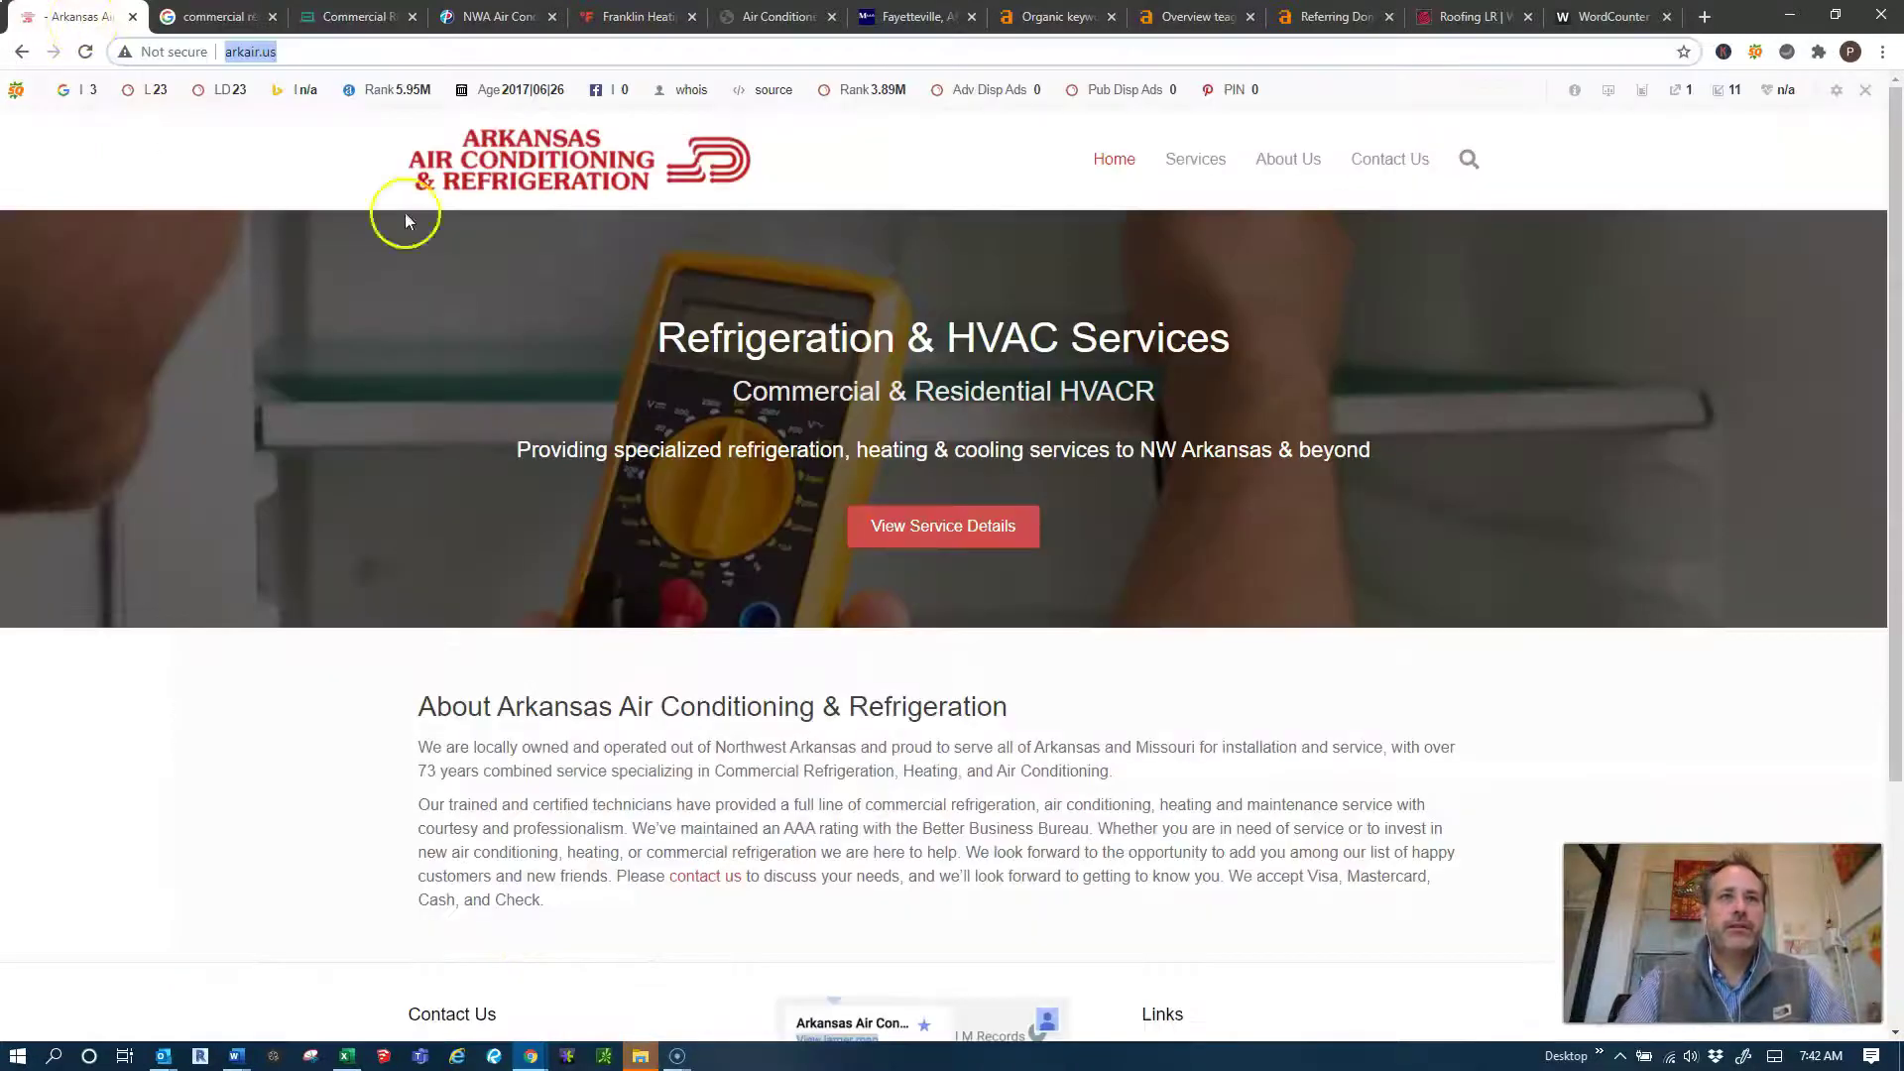
pyautogui.click(80, 17)
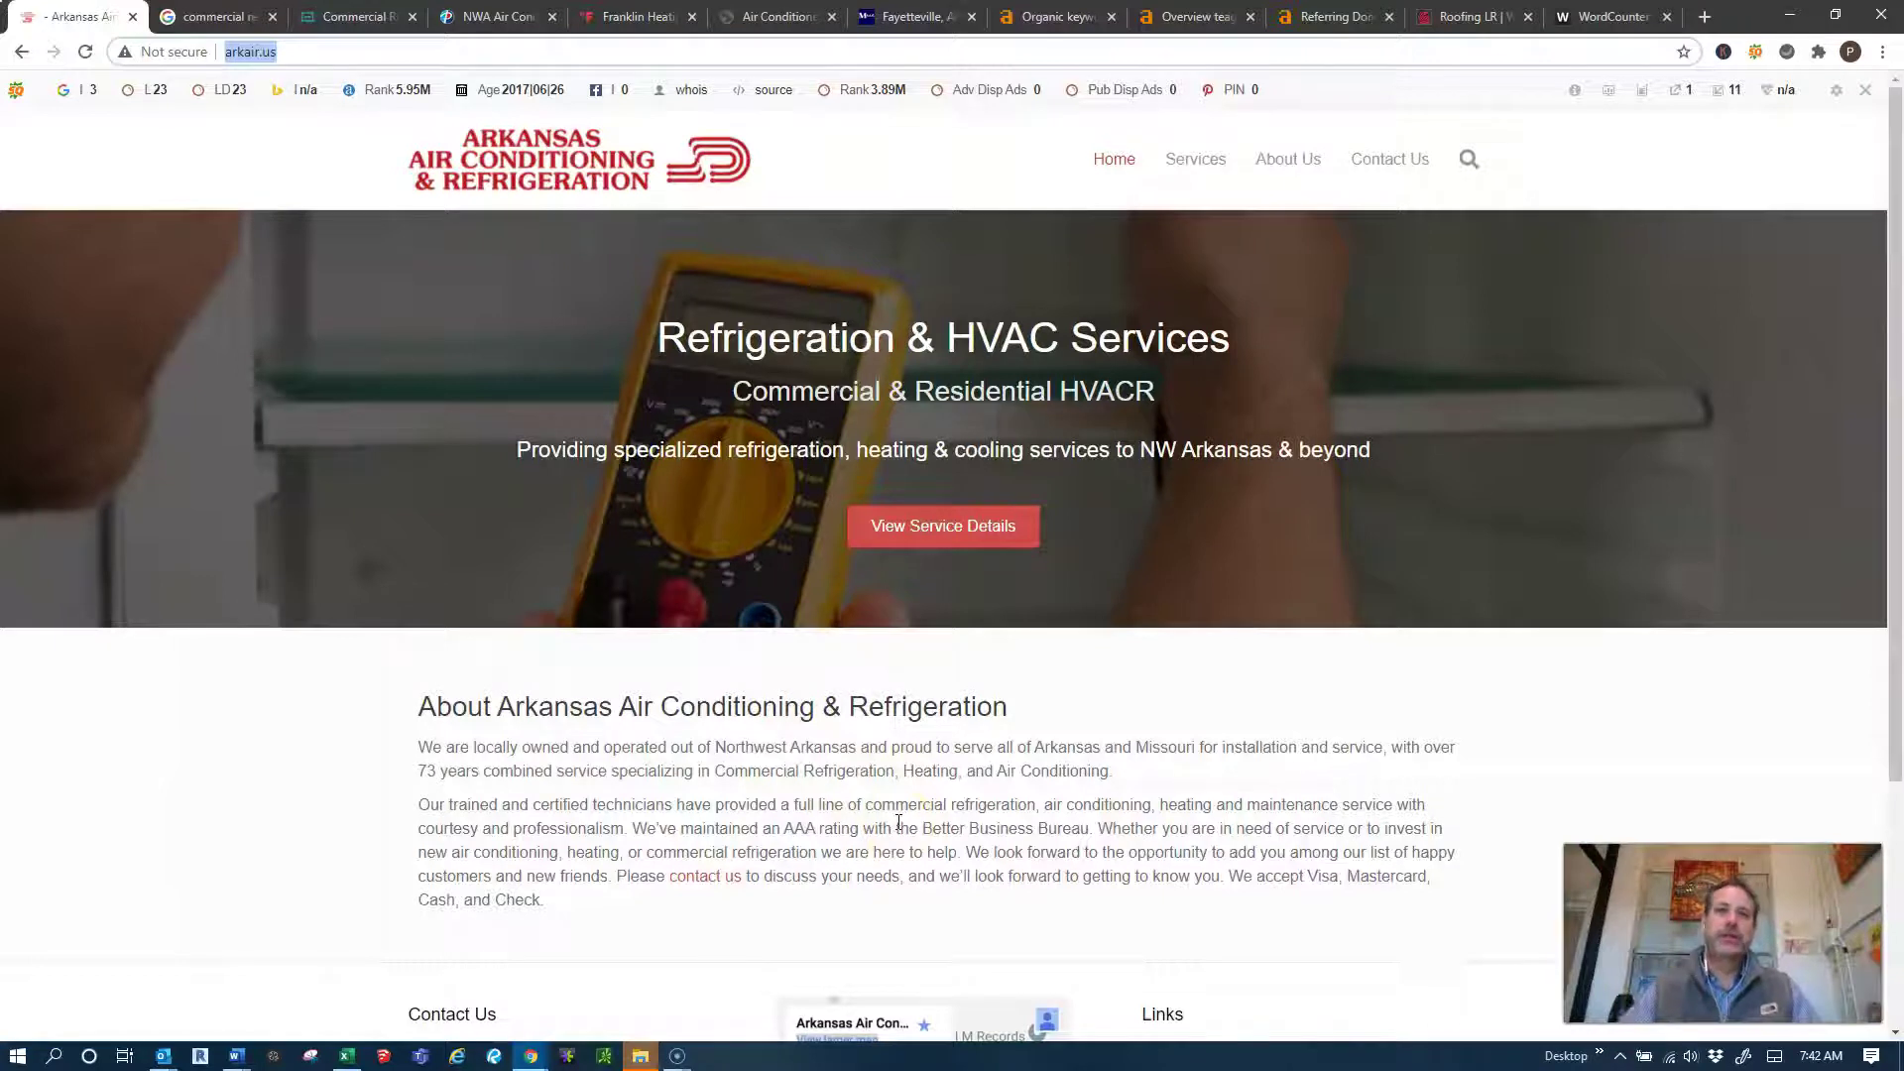
pyautogui.scroll(-3, 899, 821)
pyautogui.click(910, 774)
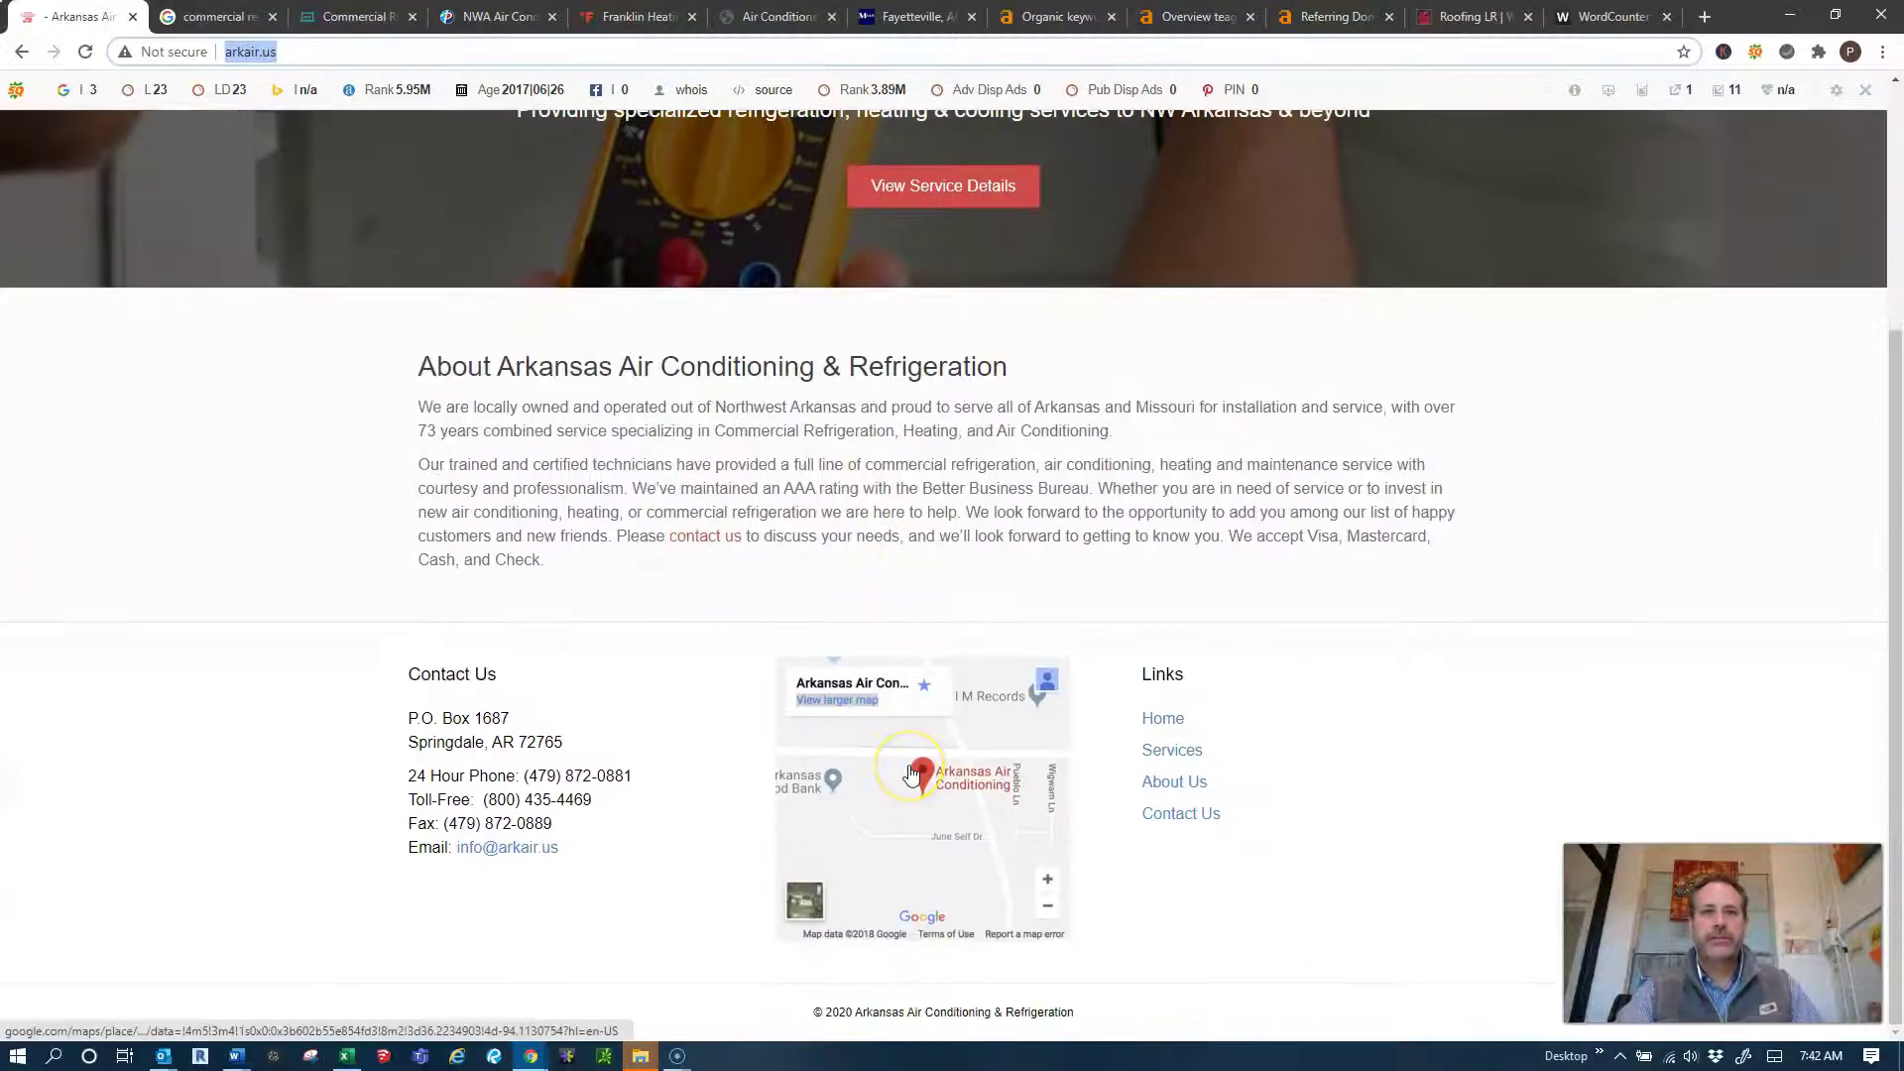
pyautogui.scroll(3, 910, 774)
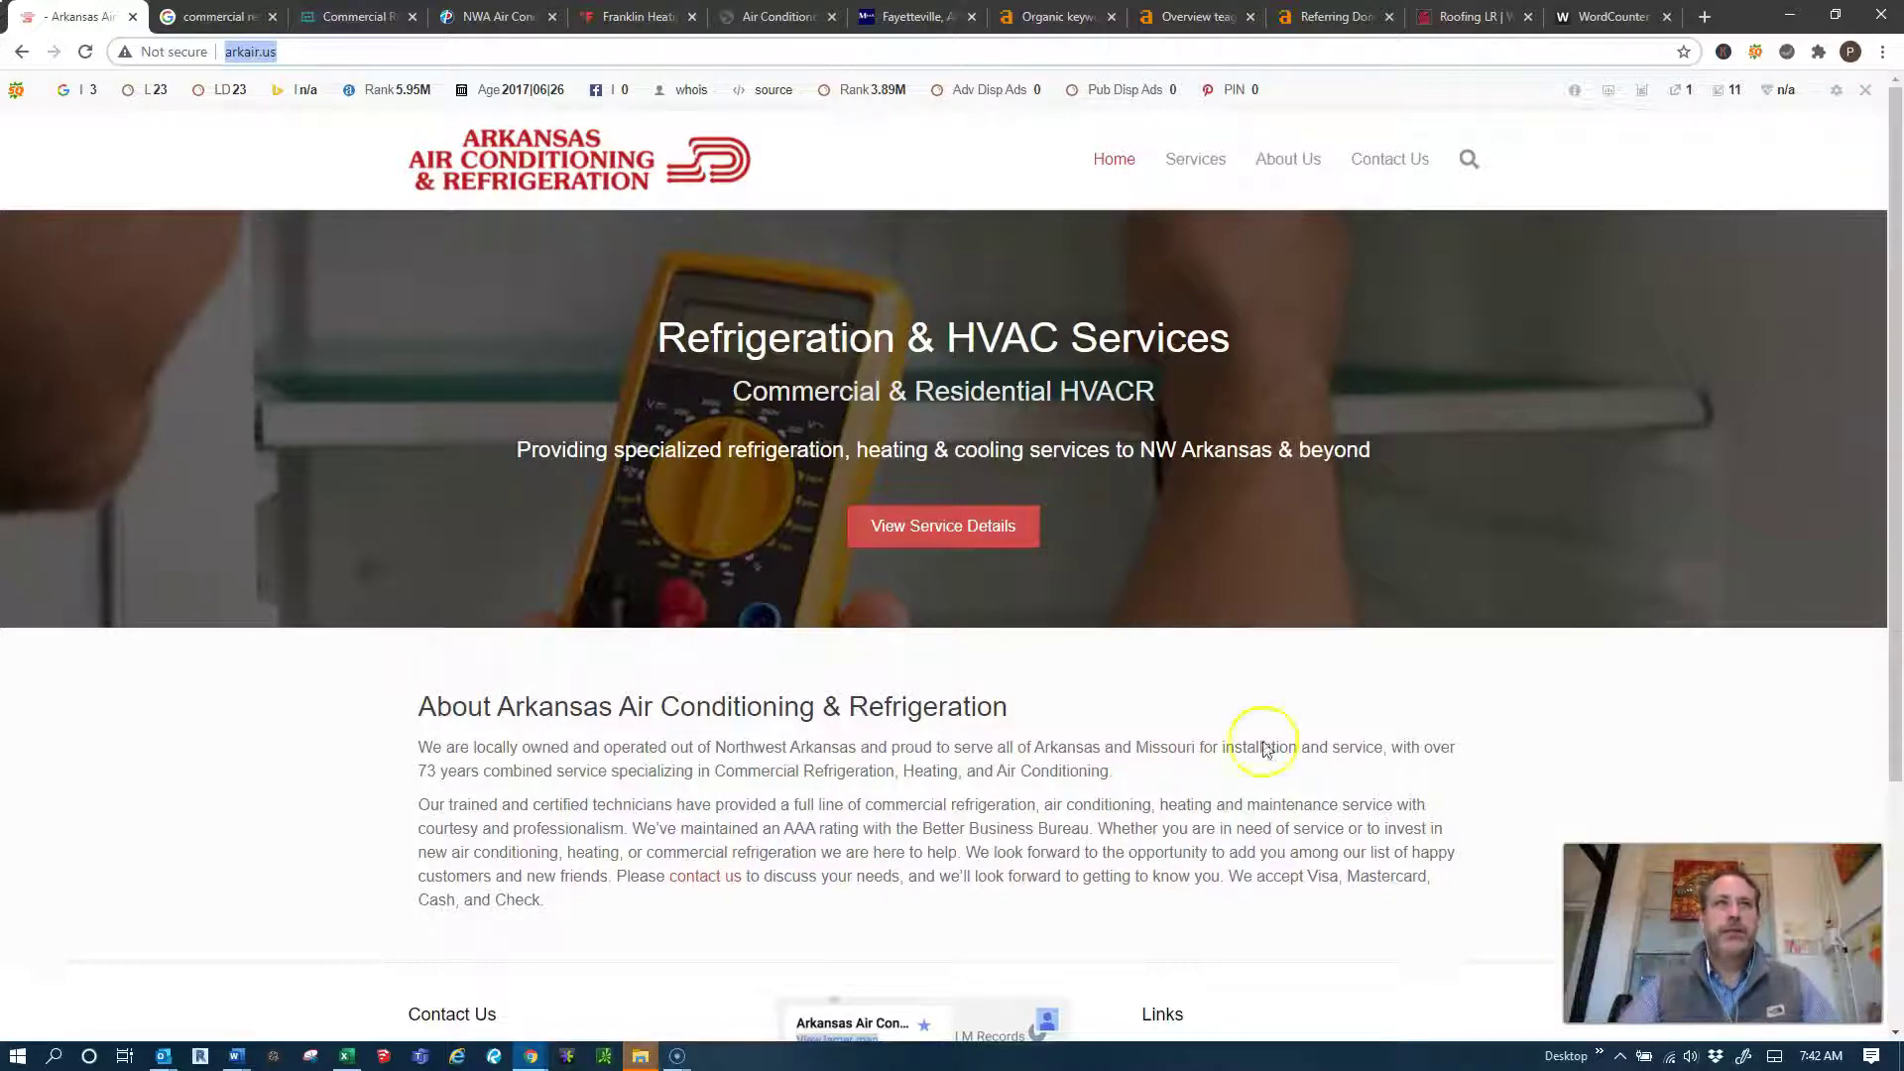
pyautogui.click(216, 17)
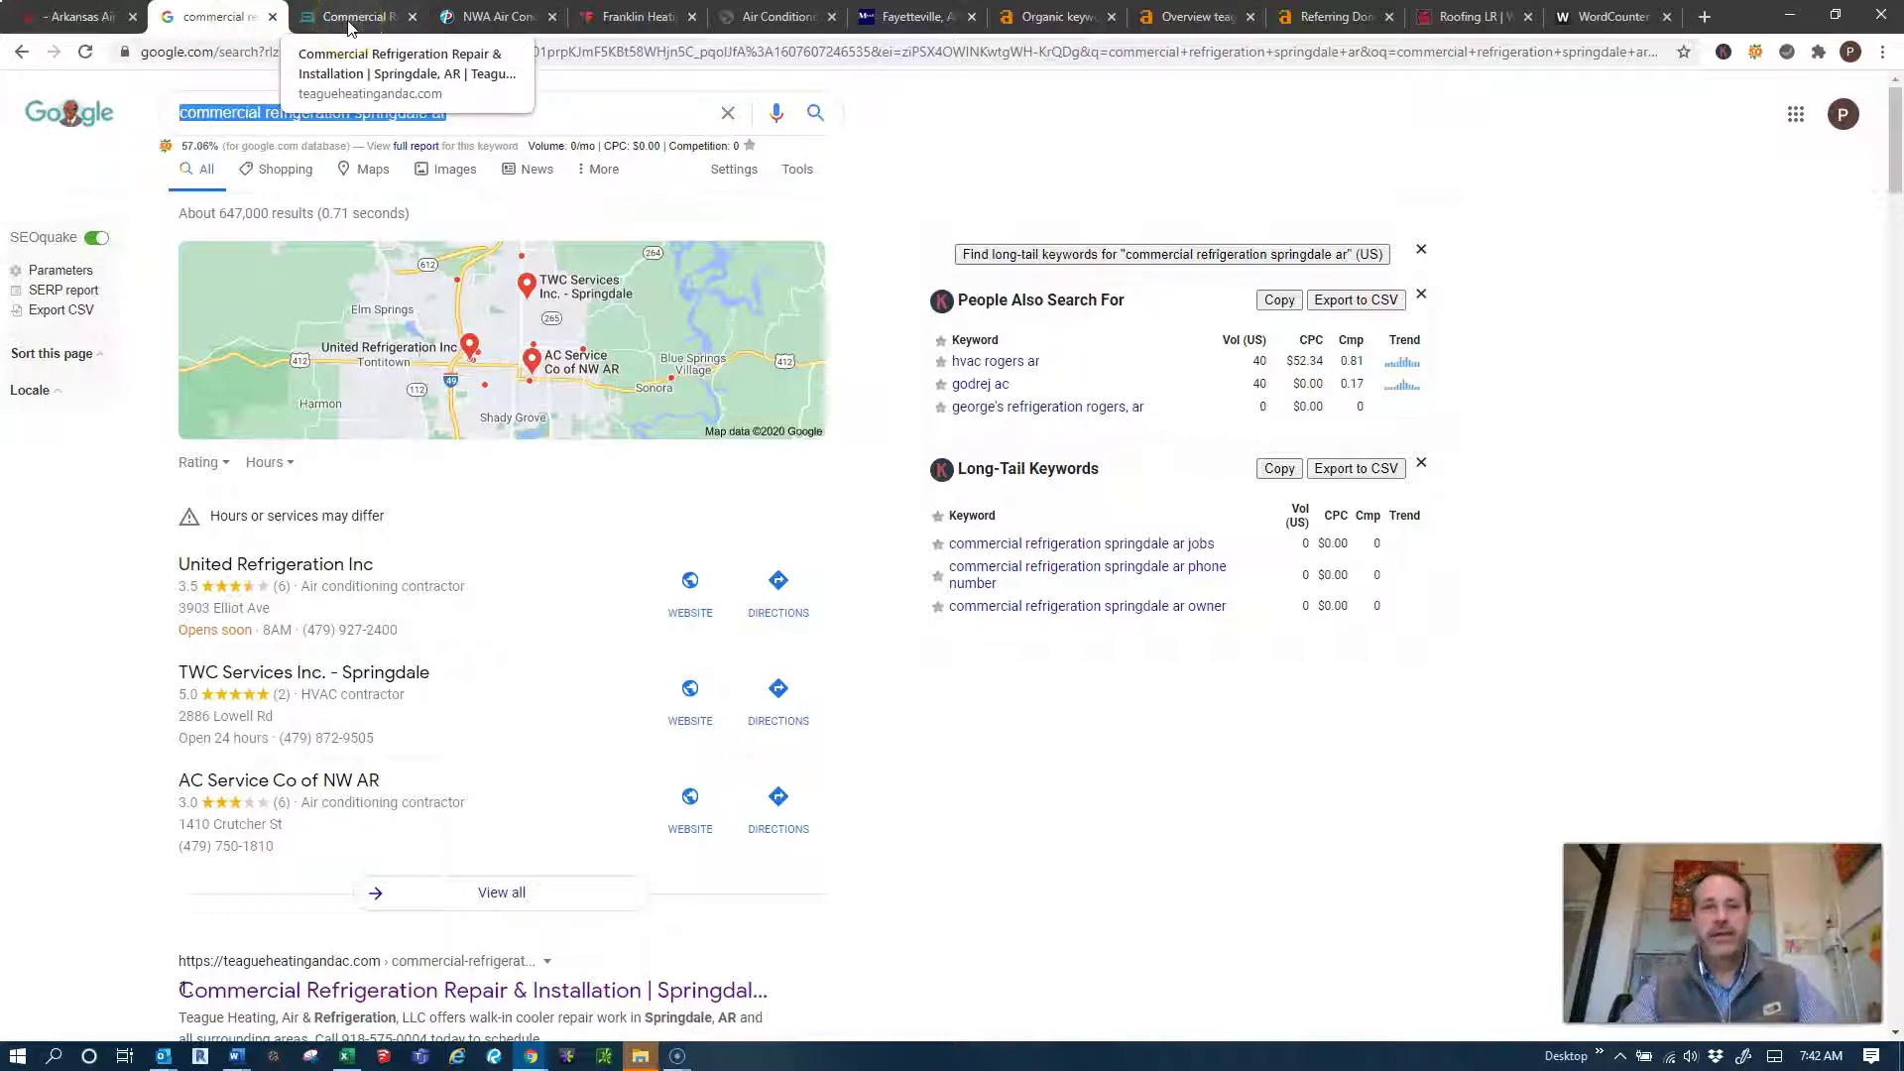
pyautogui.click(71, 22)
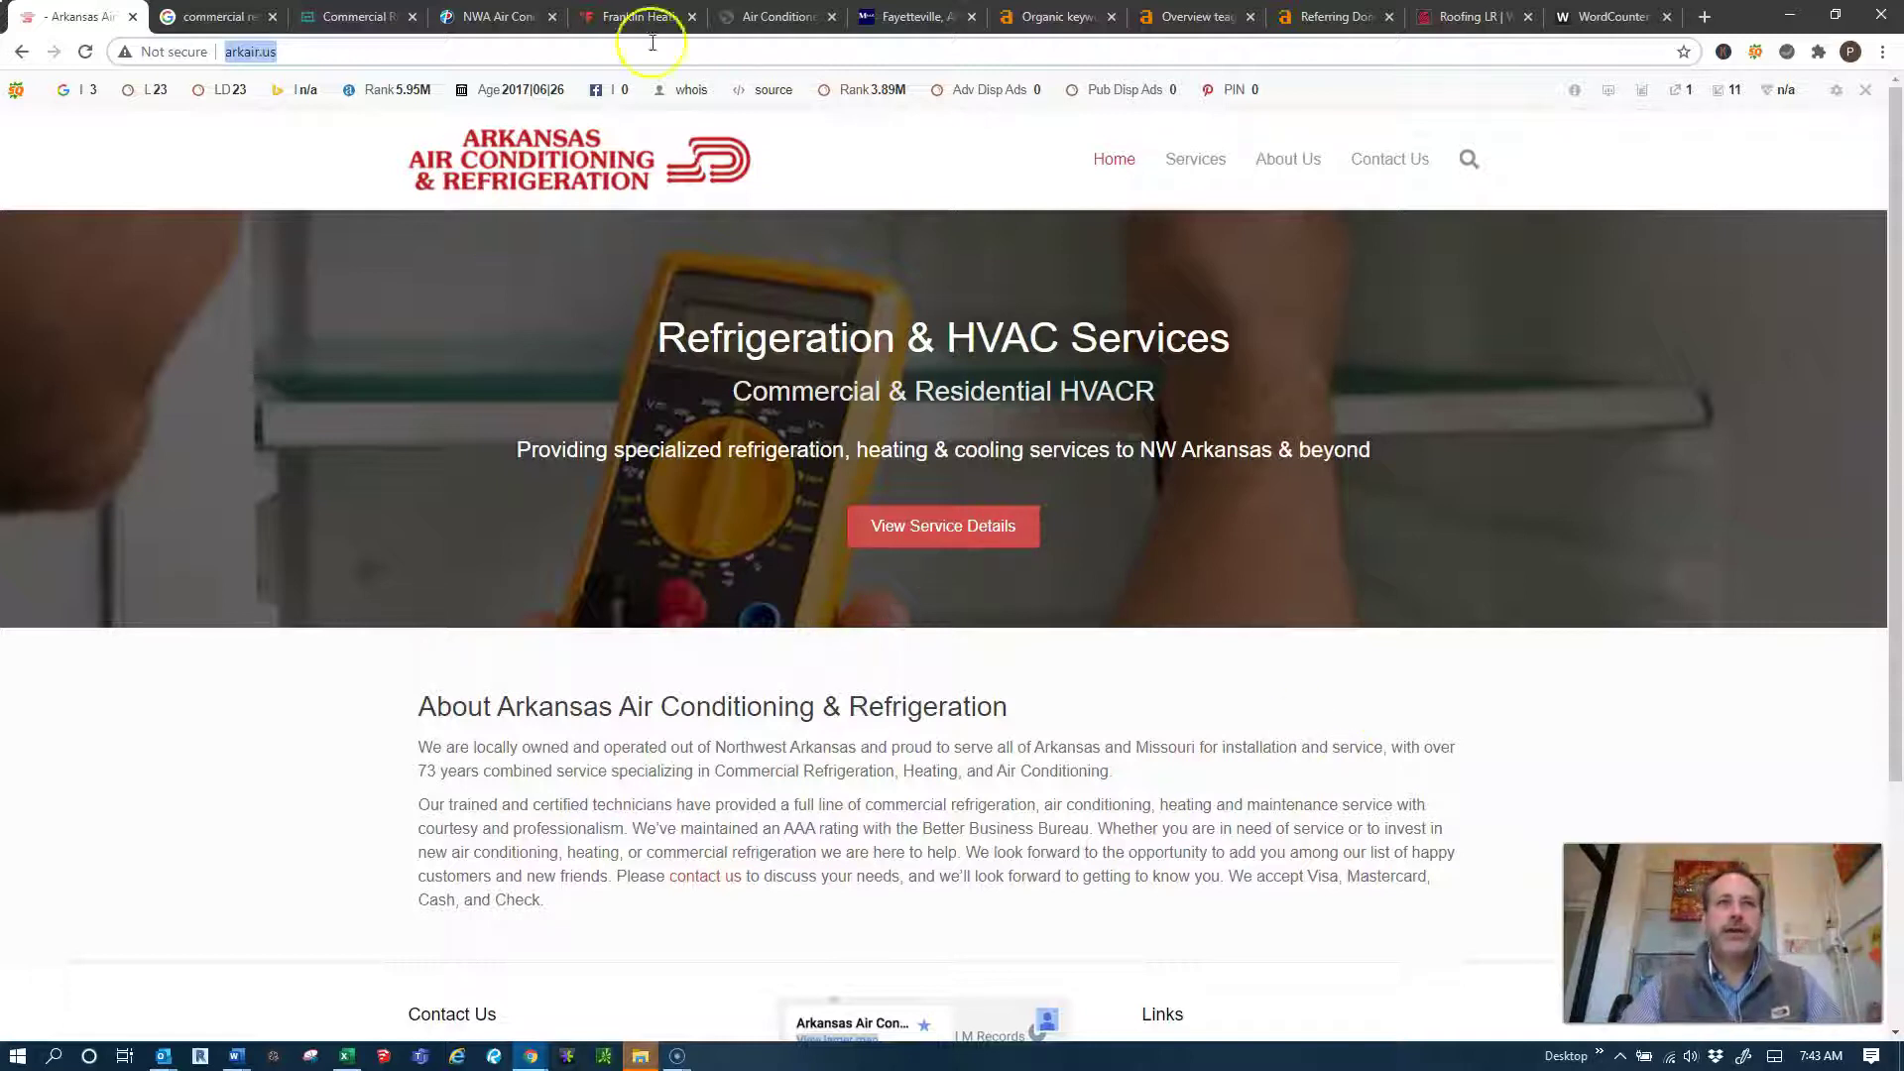
pyautogui.click(218, 20)
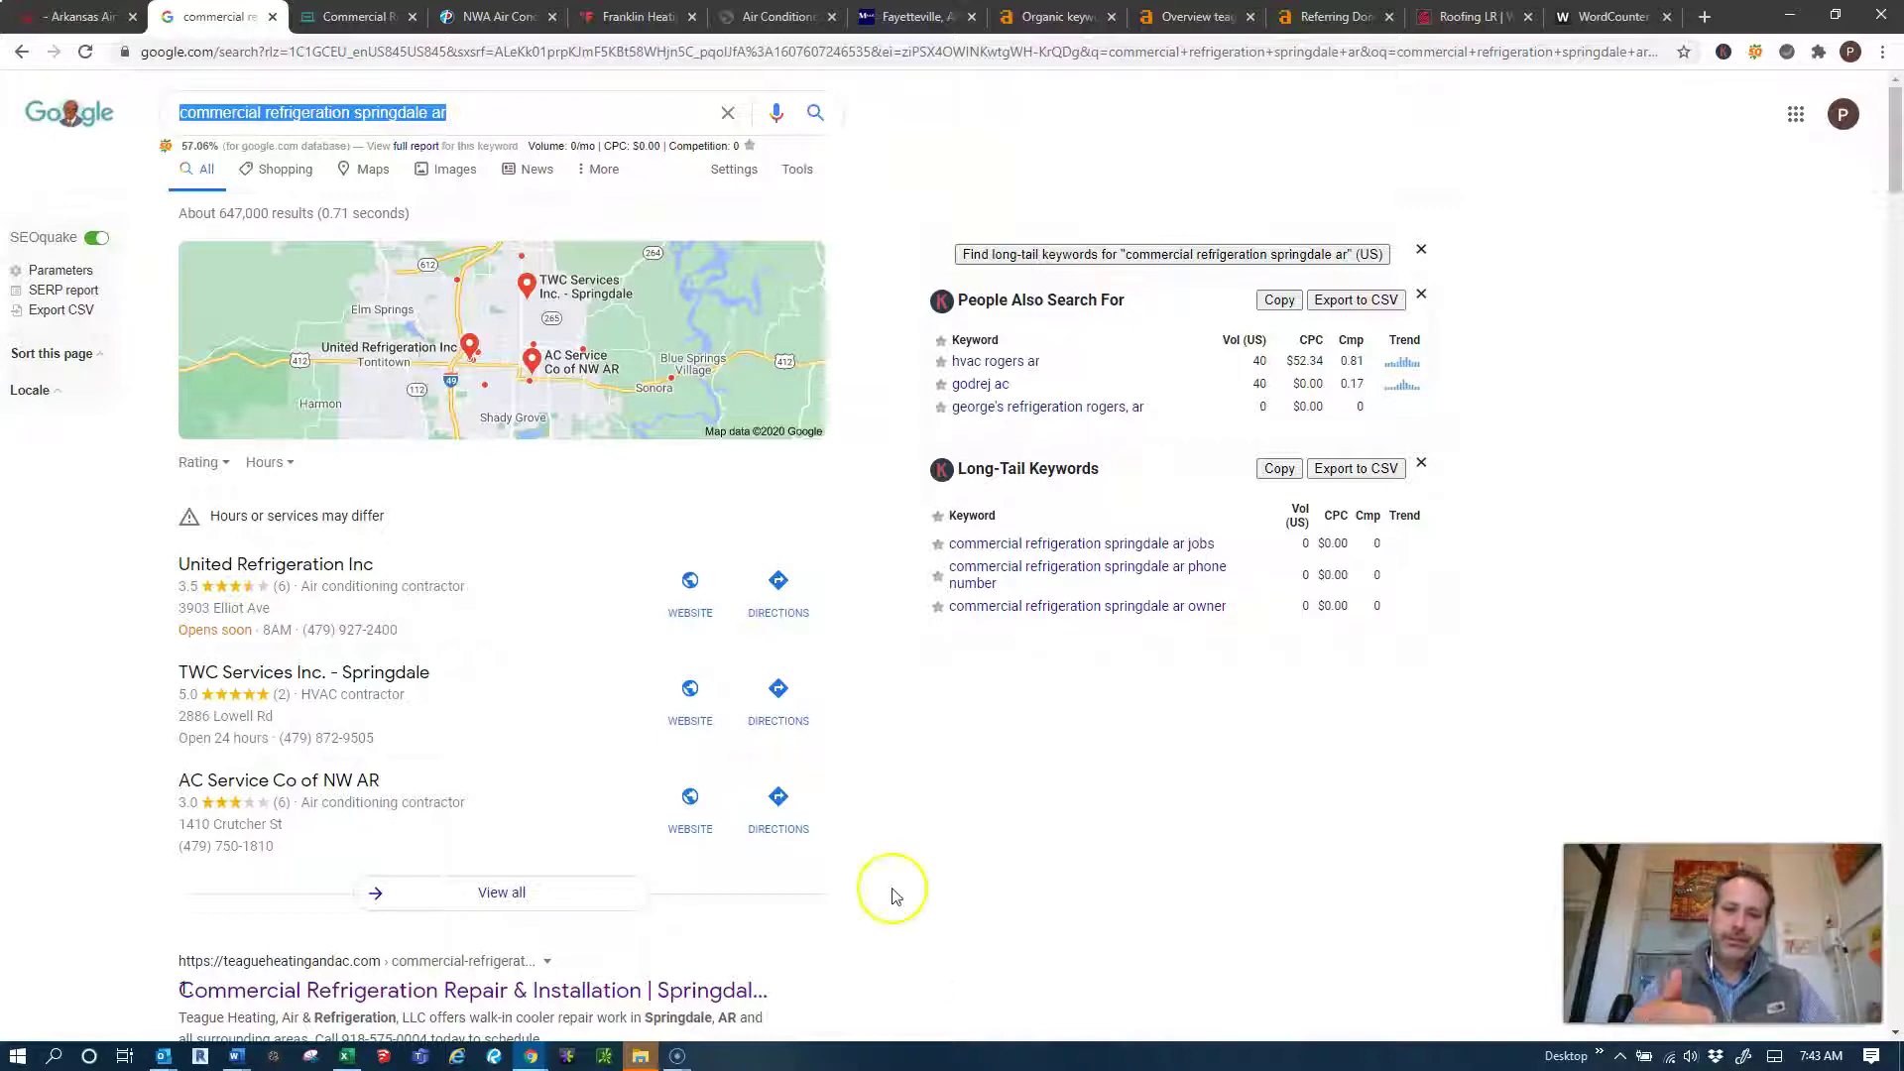
# Show the 'Roofing LR' citation comparison, with directories like yelp.com checked across nine competitors.
pyautogui.click(1470, 17)
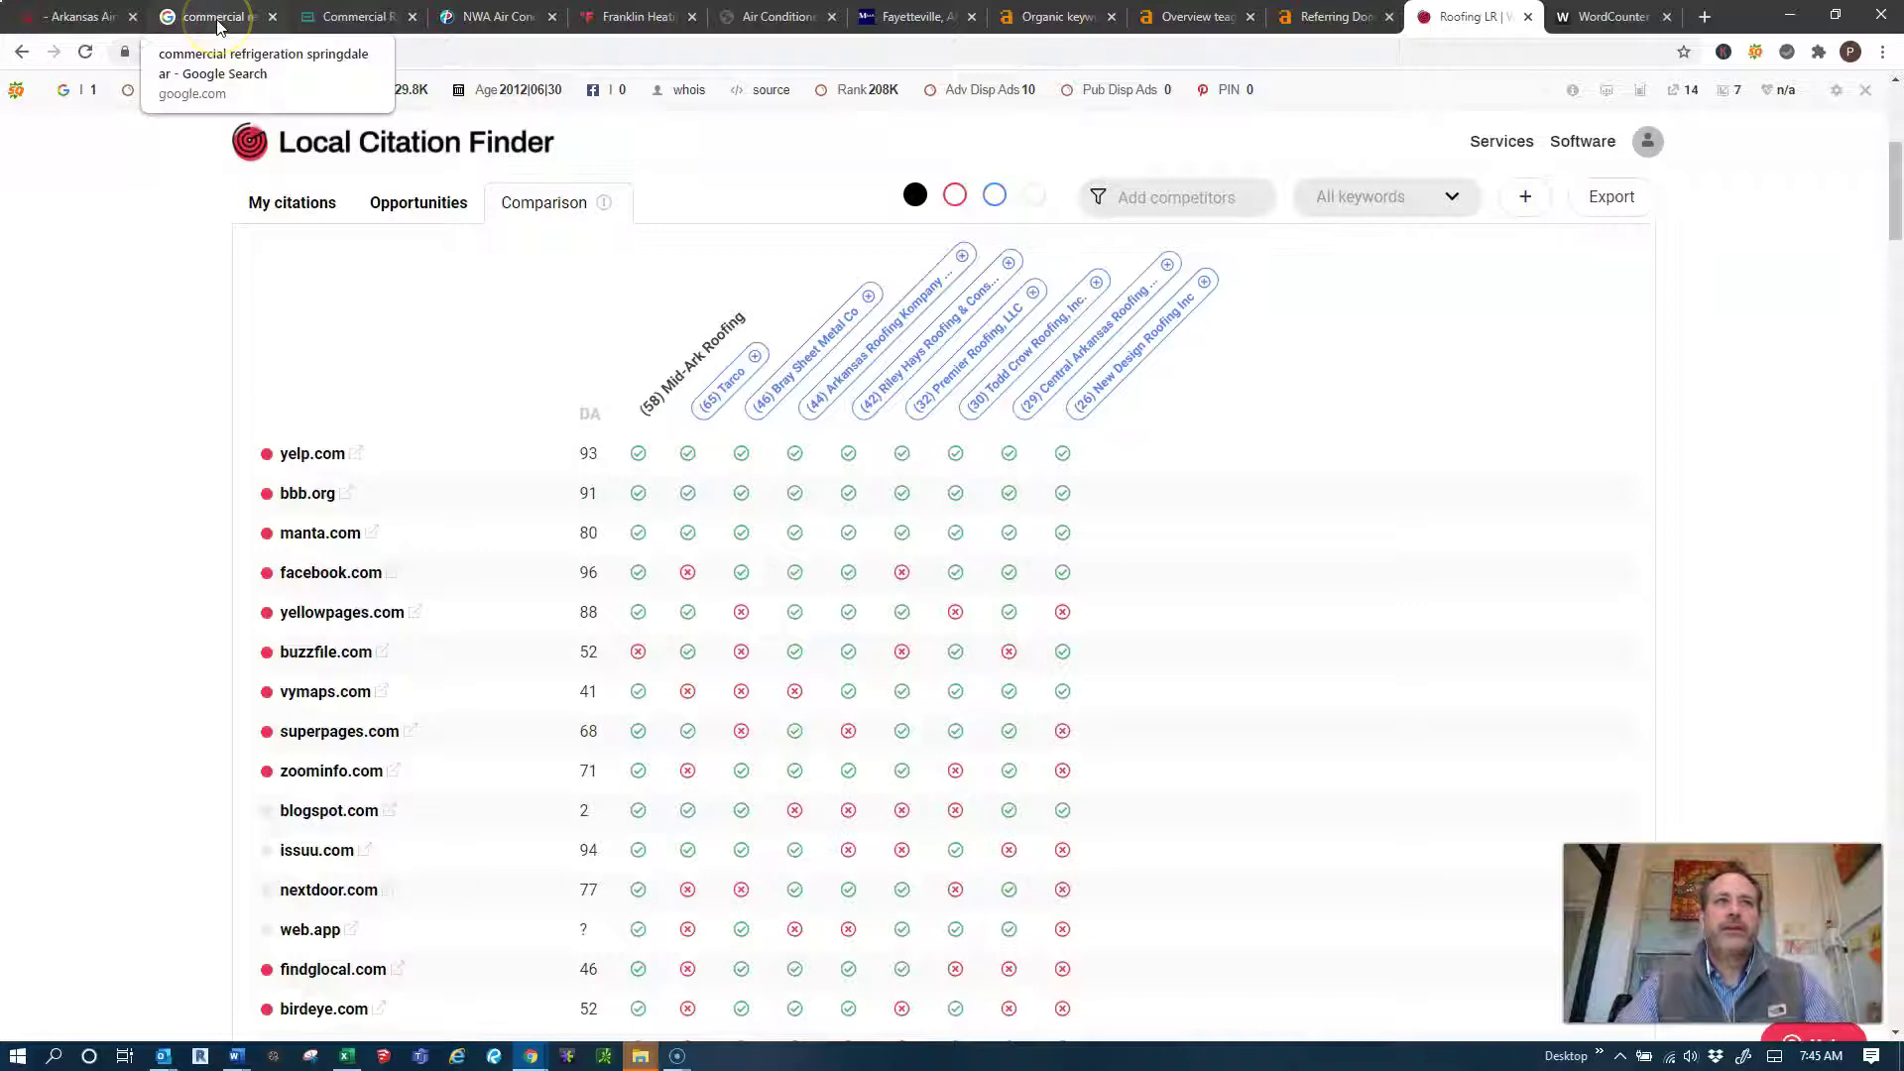
# Reload the Site Explorer overviews for arkair.us, teagueheatingandac.com and gopaschal.com.
pyautogui.click(1057, 22)
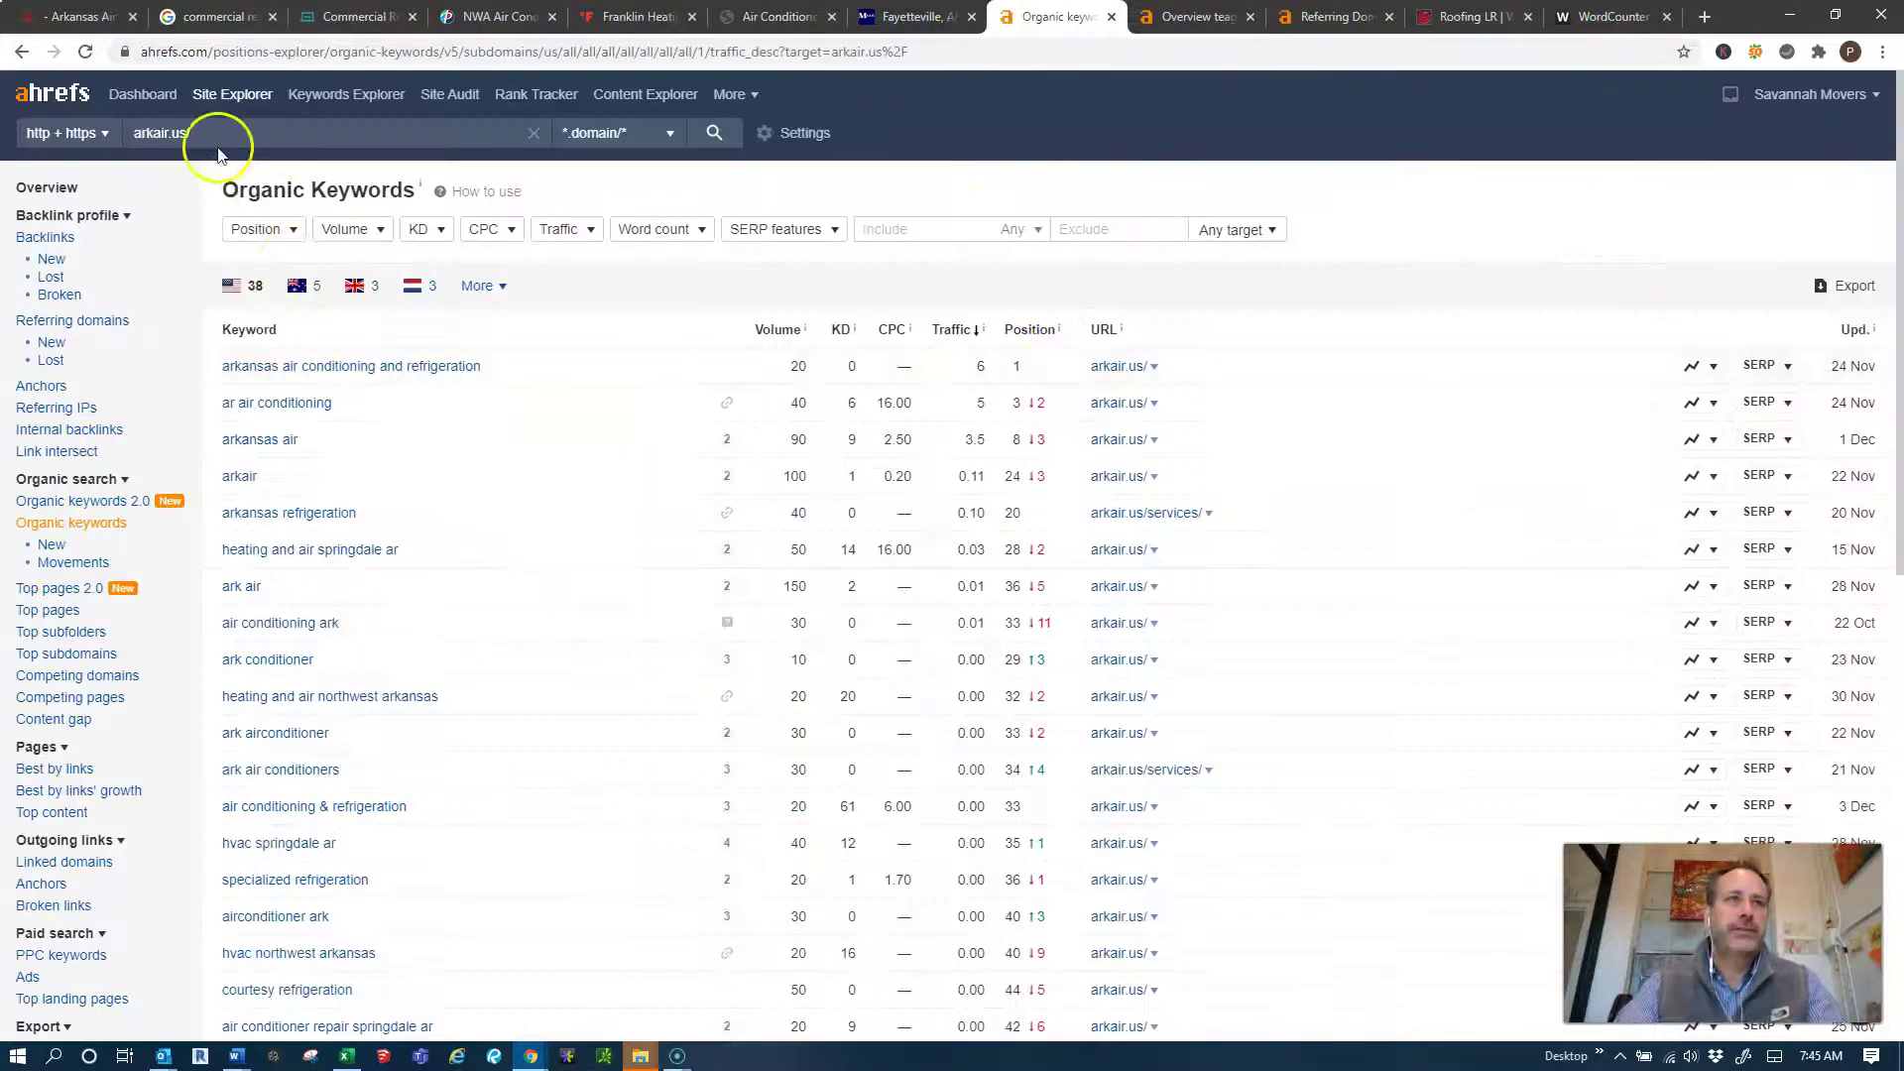
pyautogui.click(124, 131)
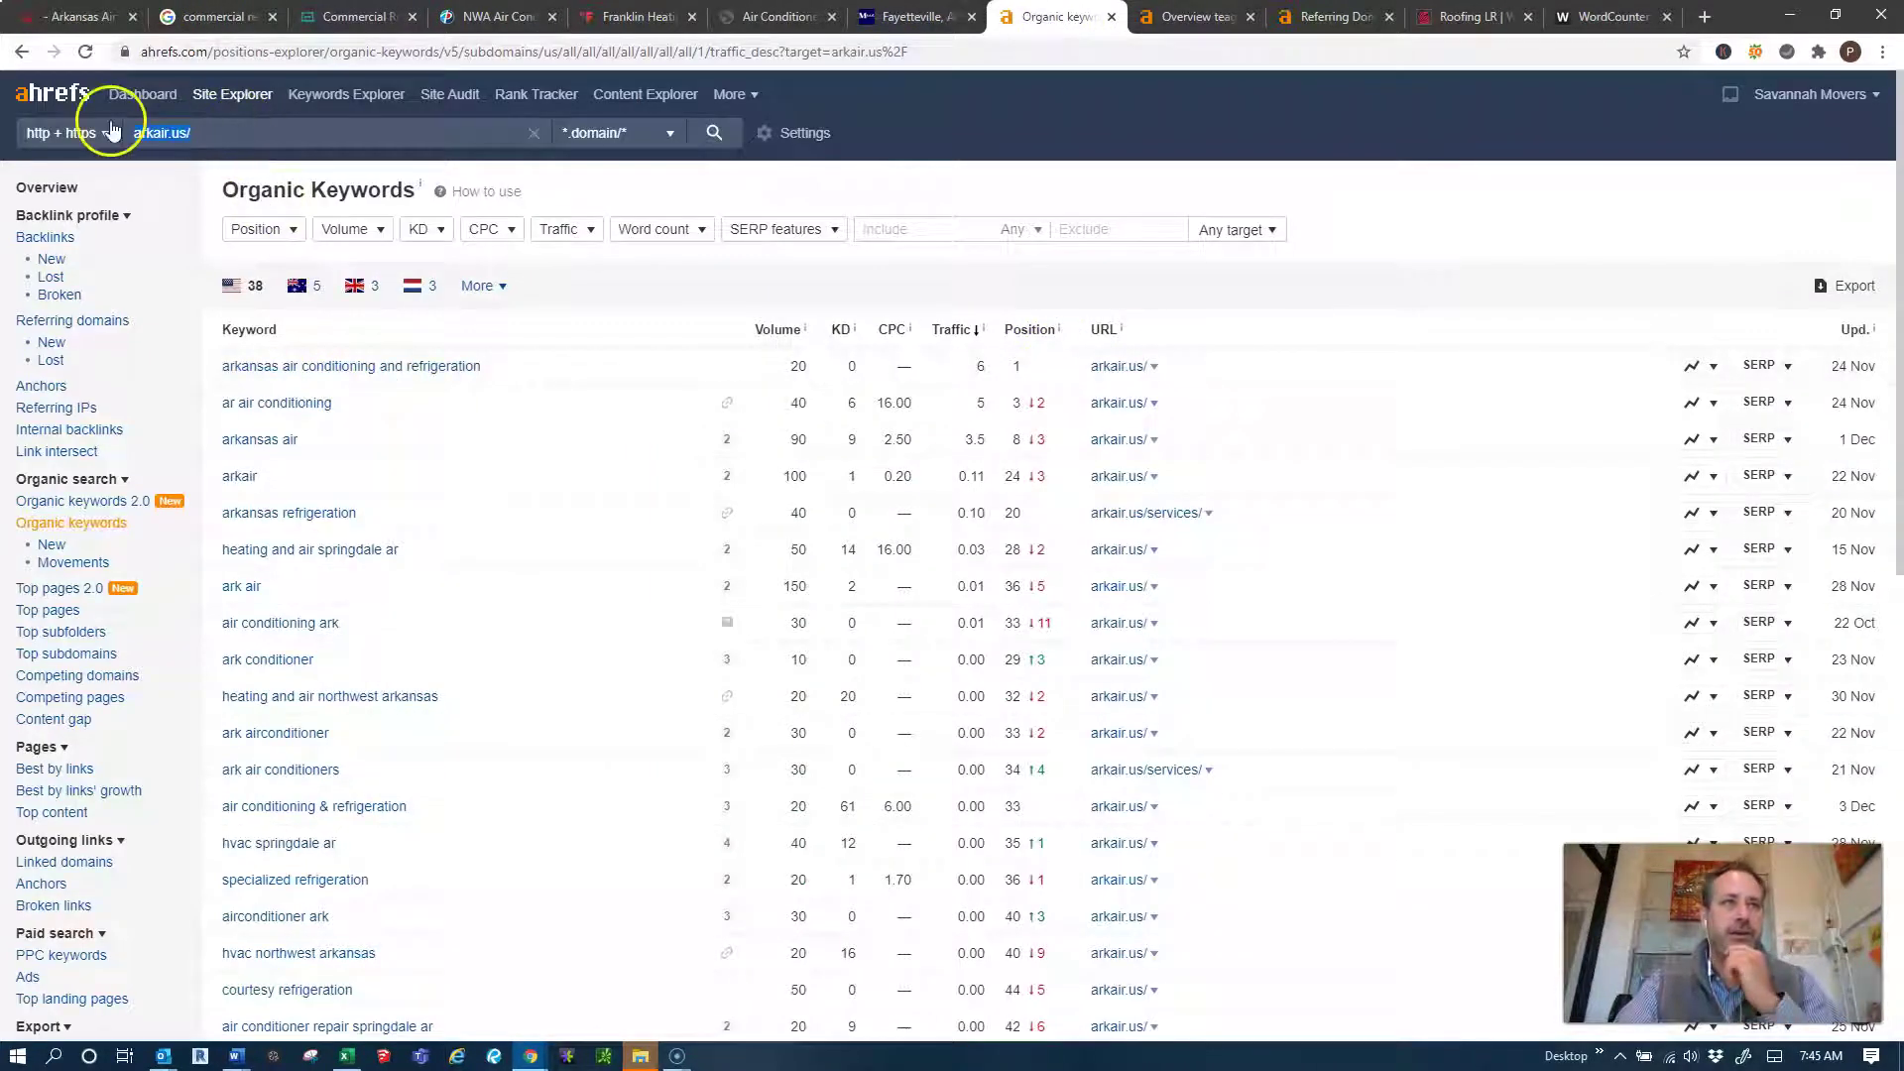
pyautogui.click(39, 188)
pyautogui.click(1195, 17)
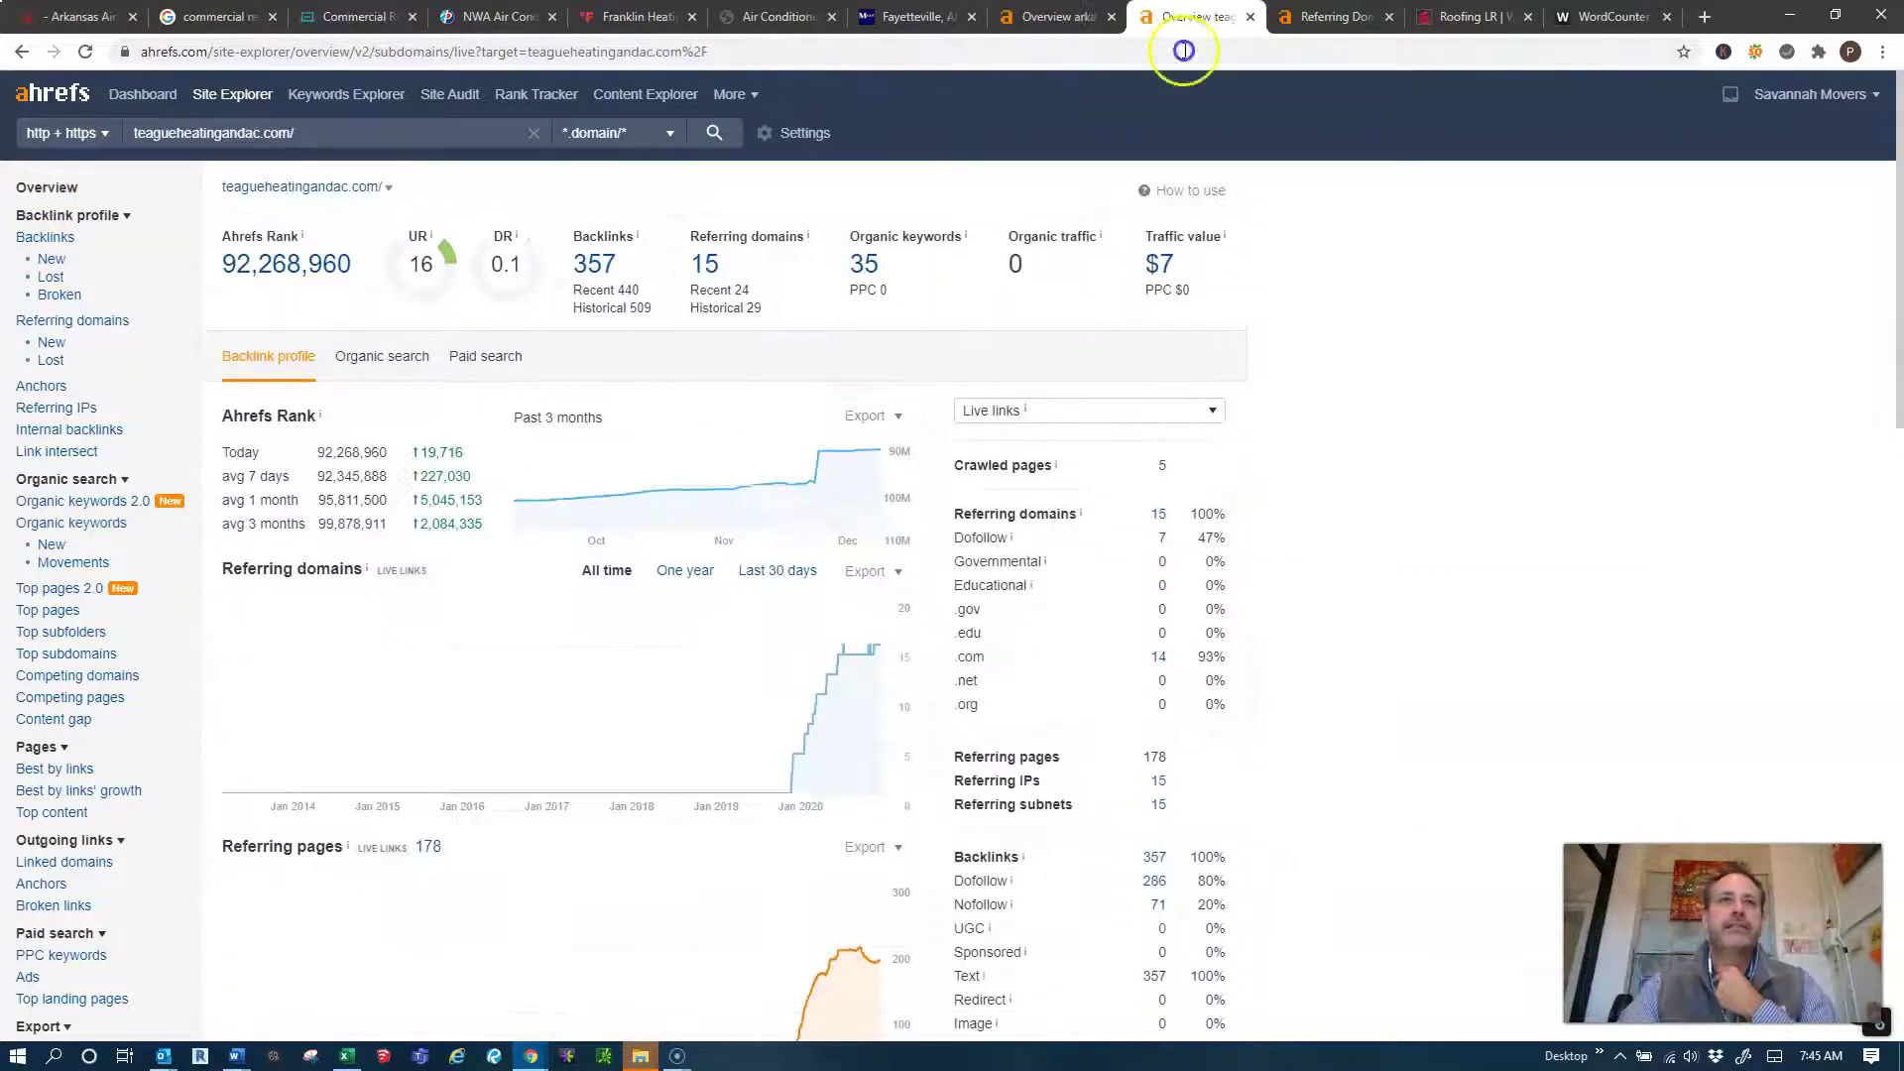
pyautogui.click(52, 188)
pyautogui.click(1339, 17)
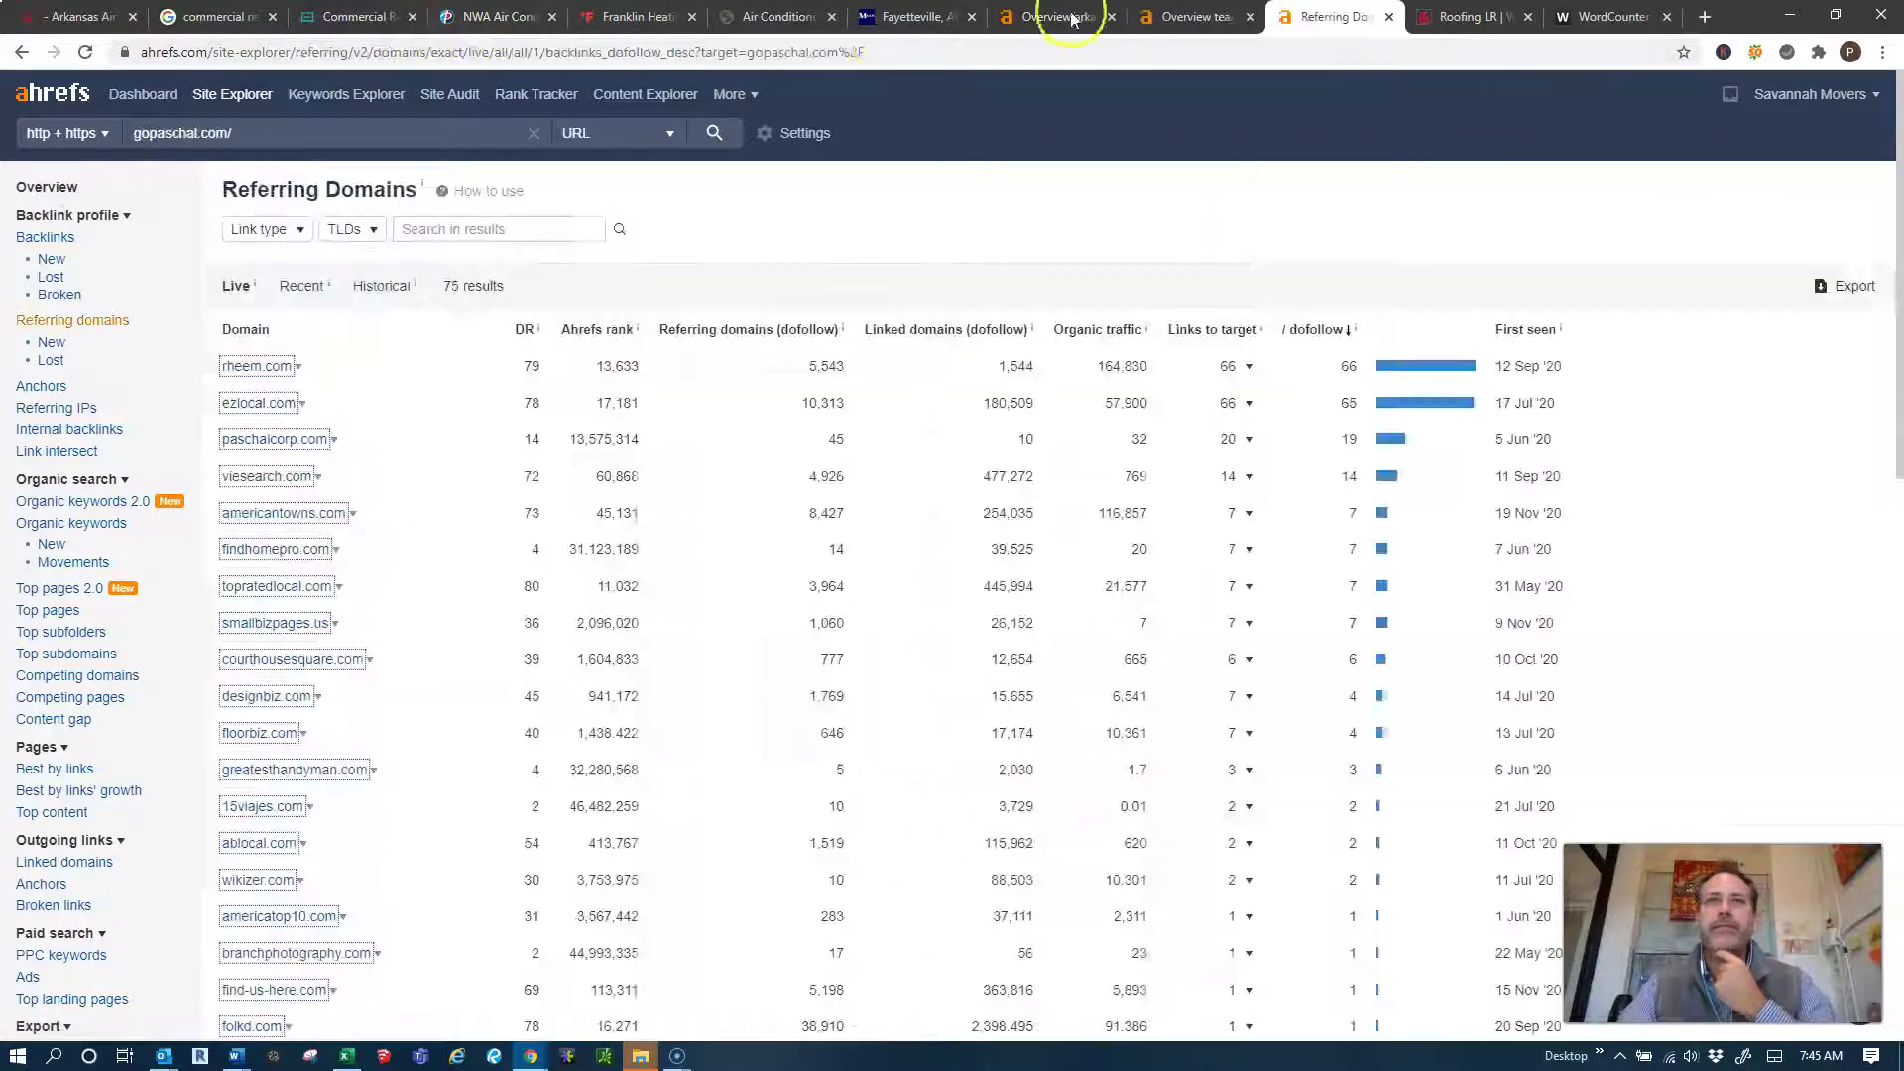
pyautogui.click(51, 186)
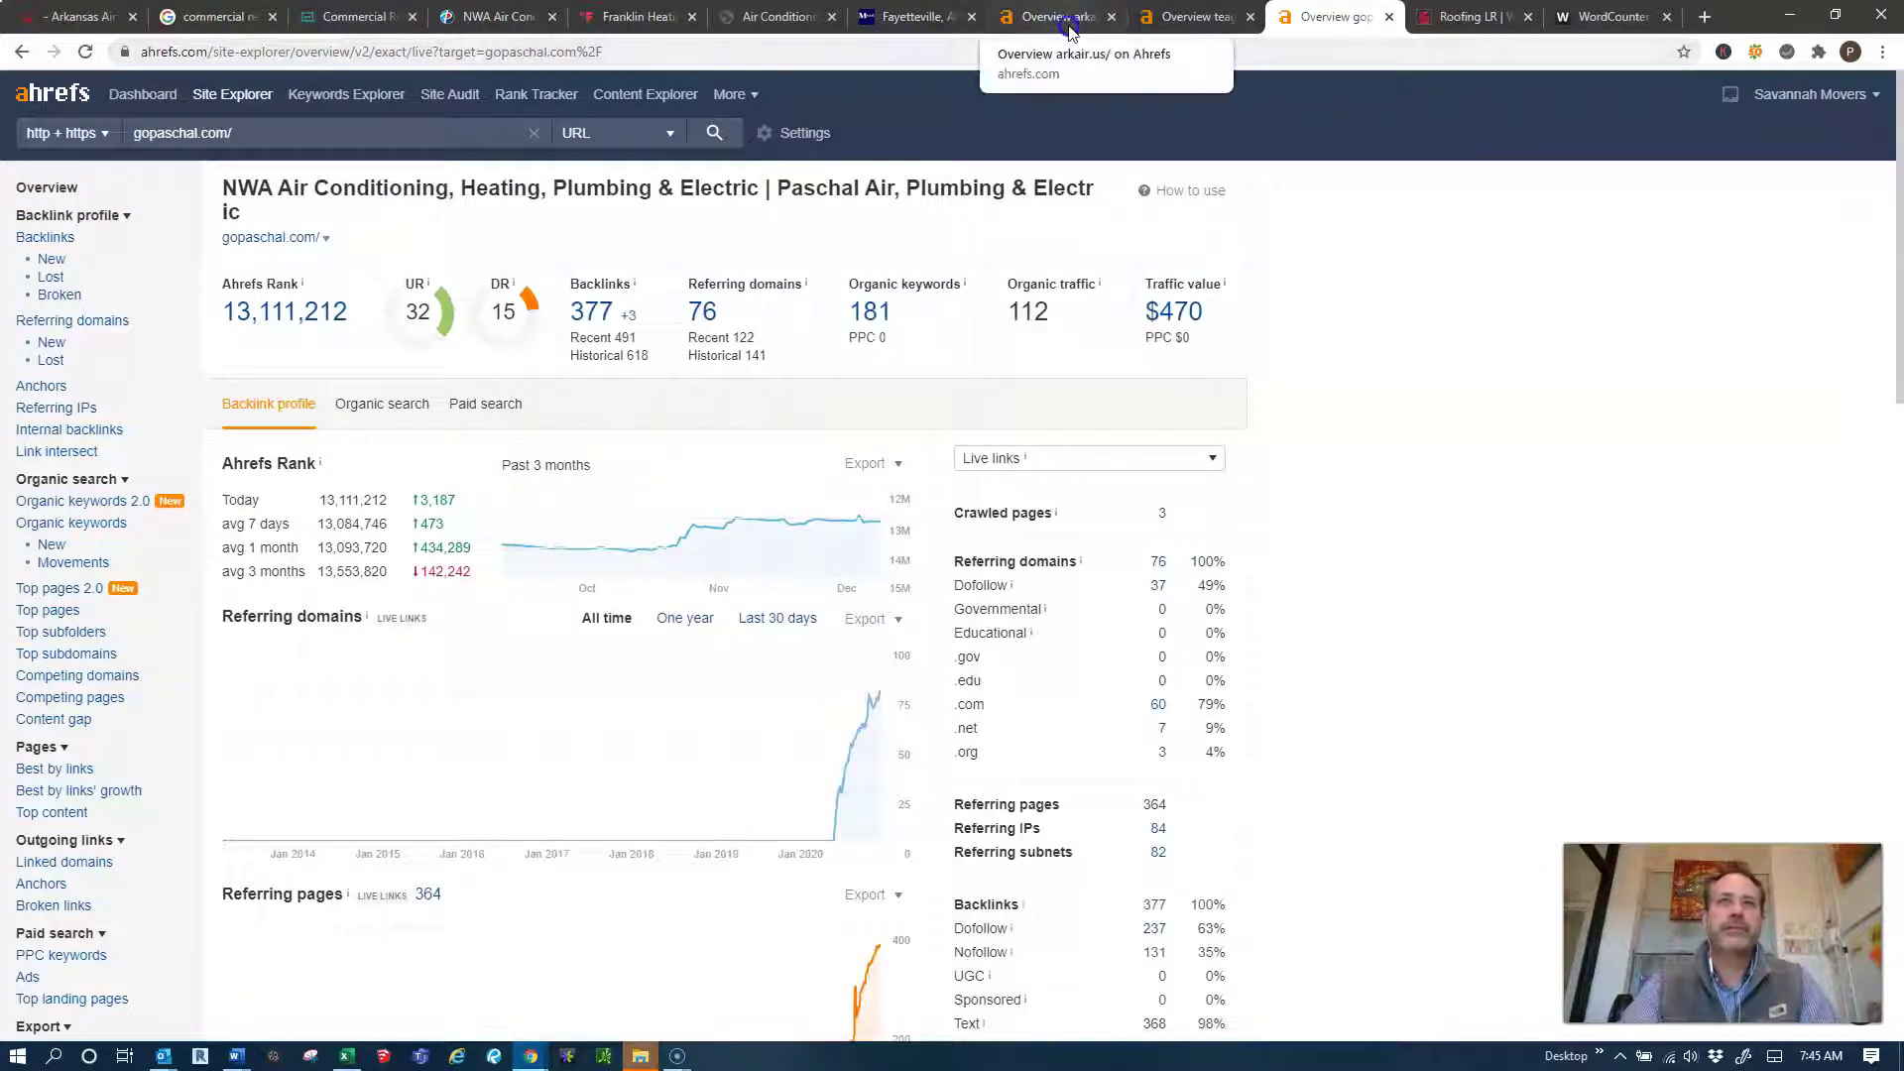
pyautogui.click(1062, 22)
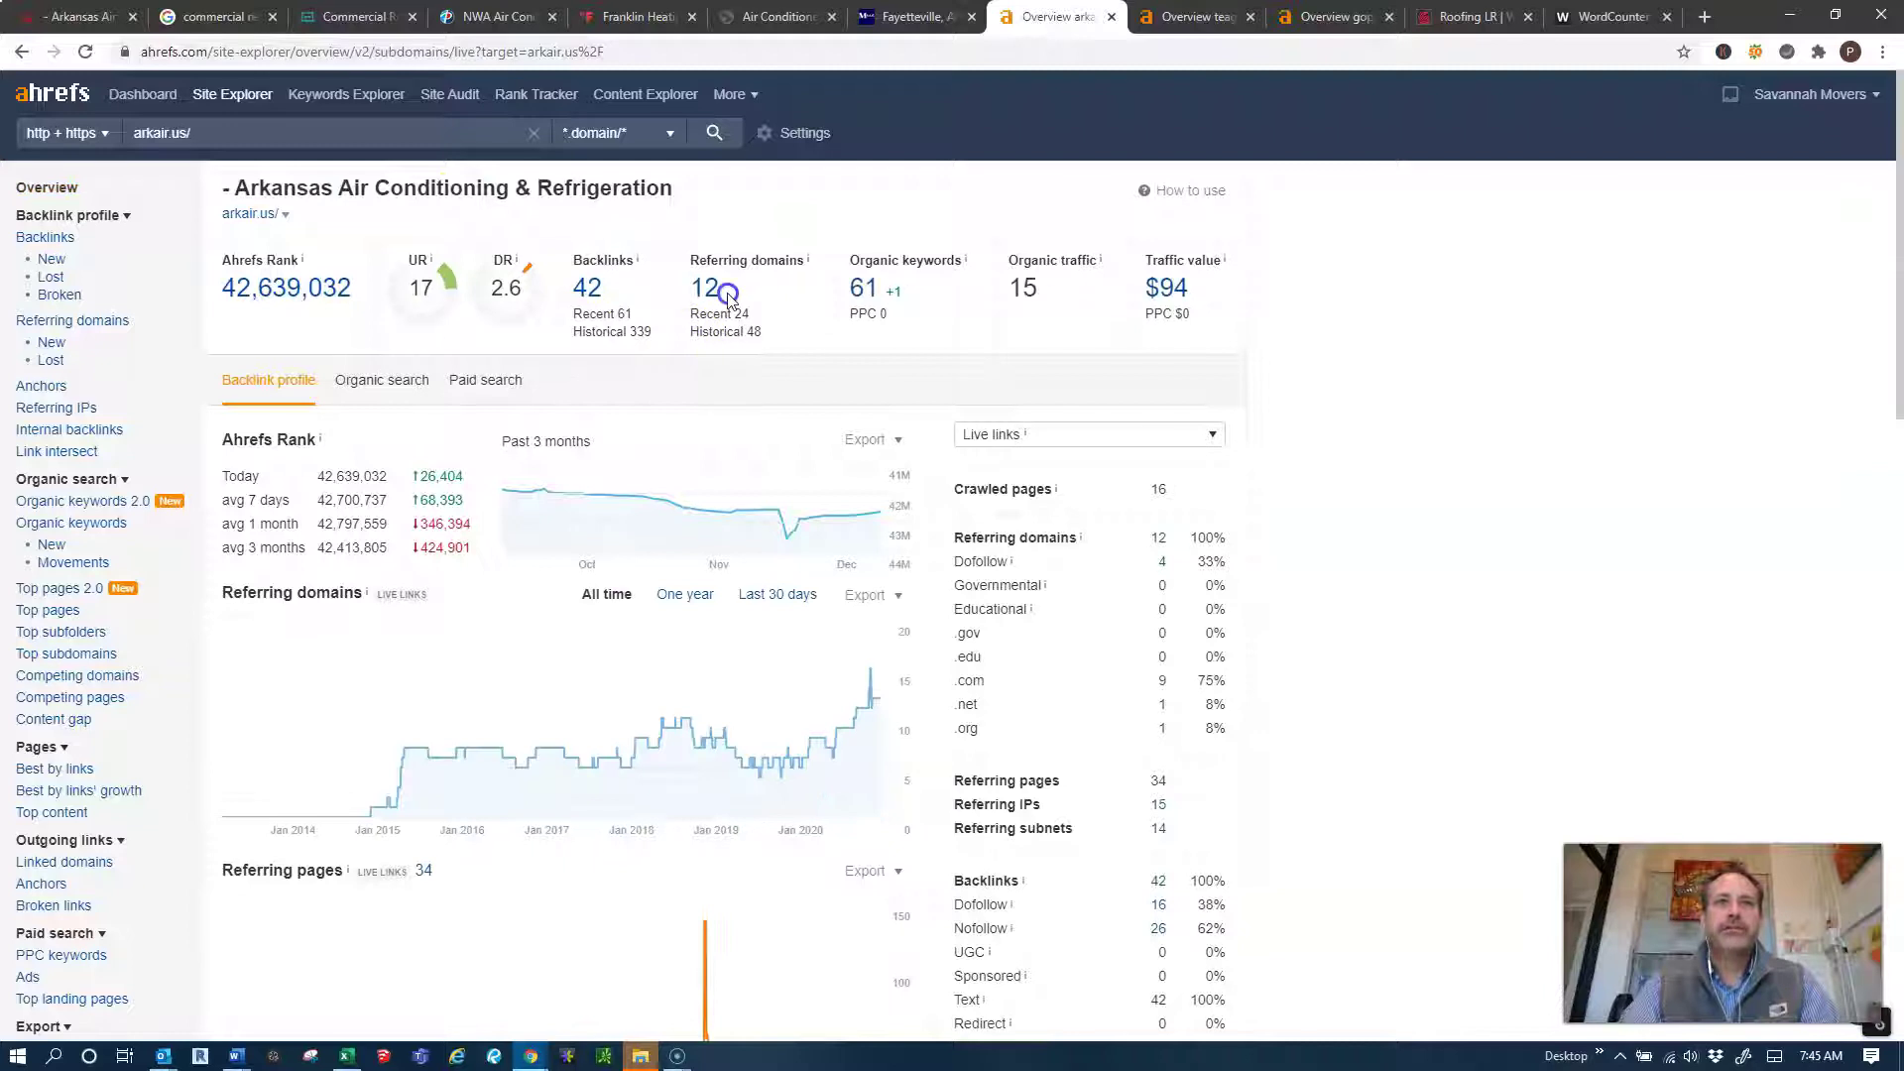
# Open arkair.us's 61 organic keywords in a new tab and highlight the top keywords.
pyautogui.rightClick(865, 296)
pyautogui.click(895, 300)
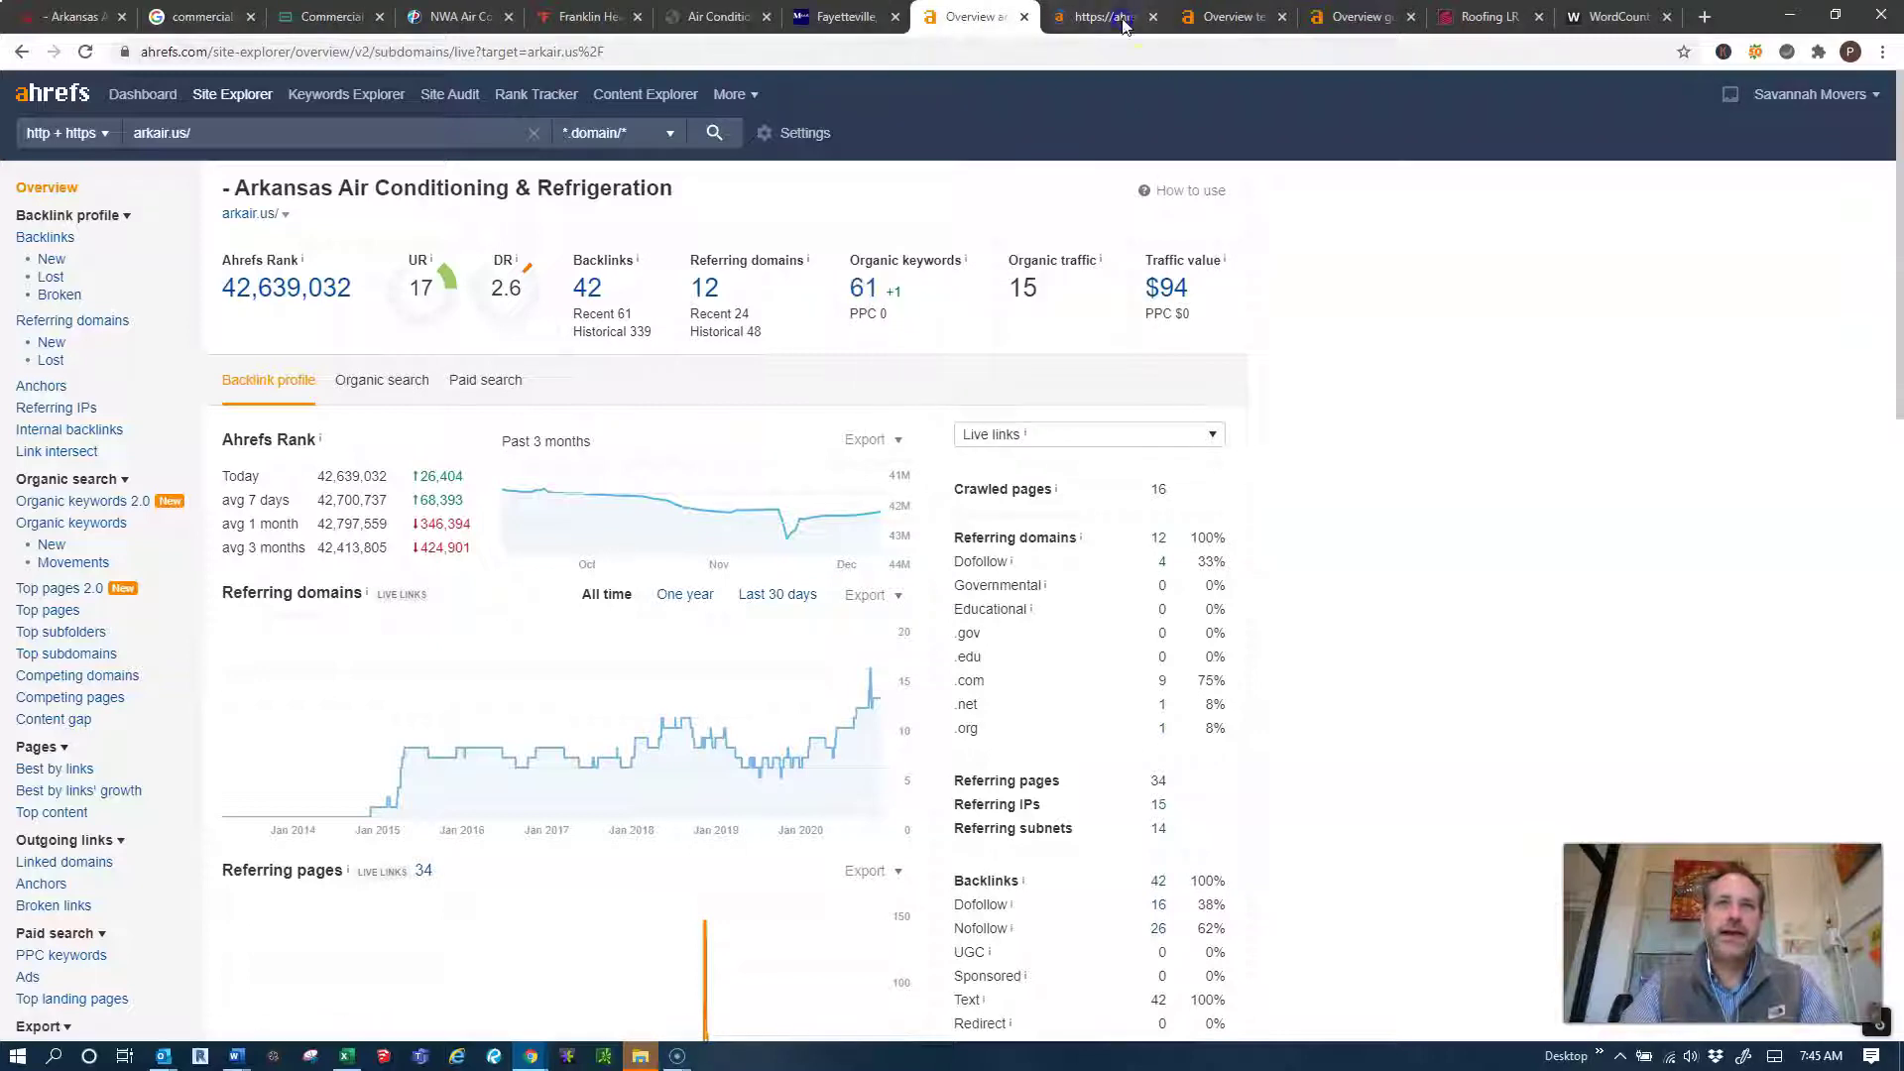
pyautogui.hotkey('ctrl', 'Tab')
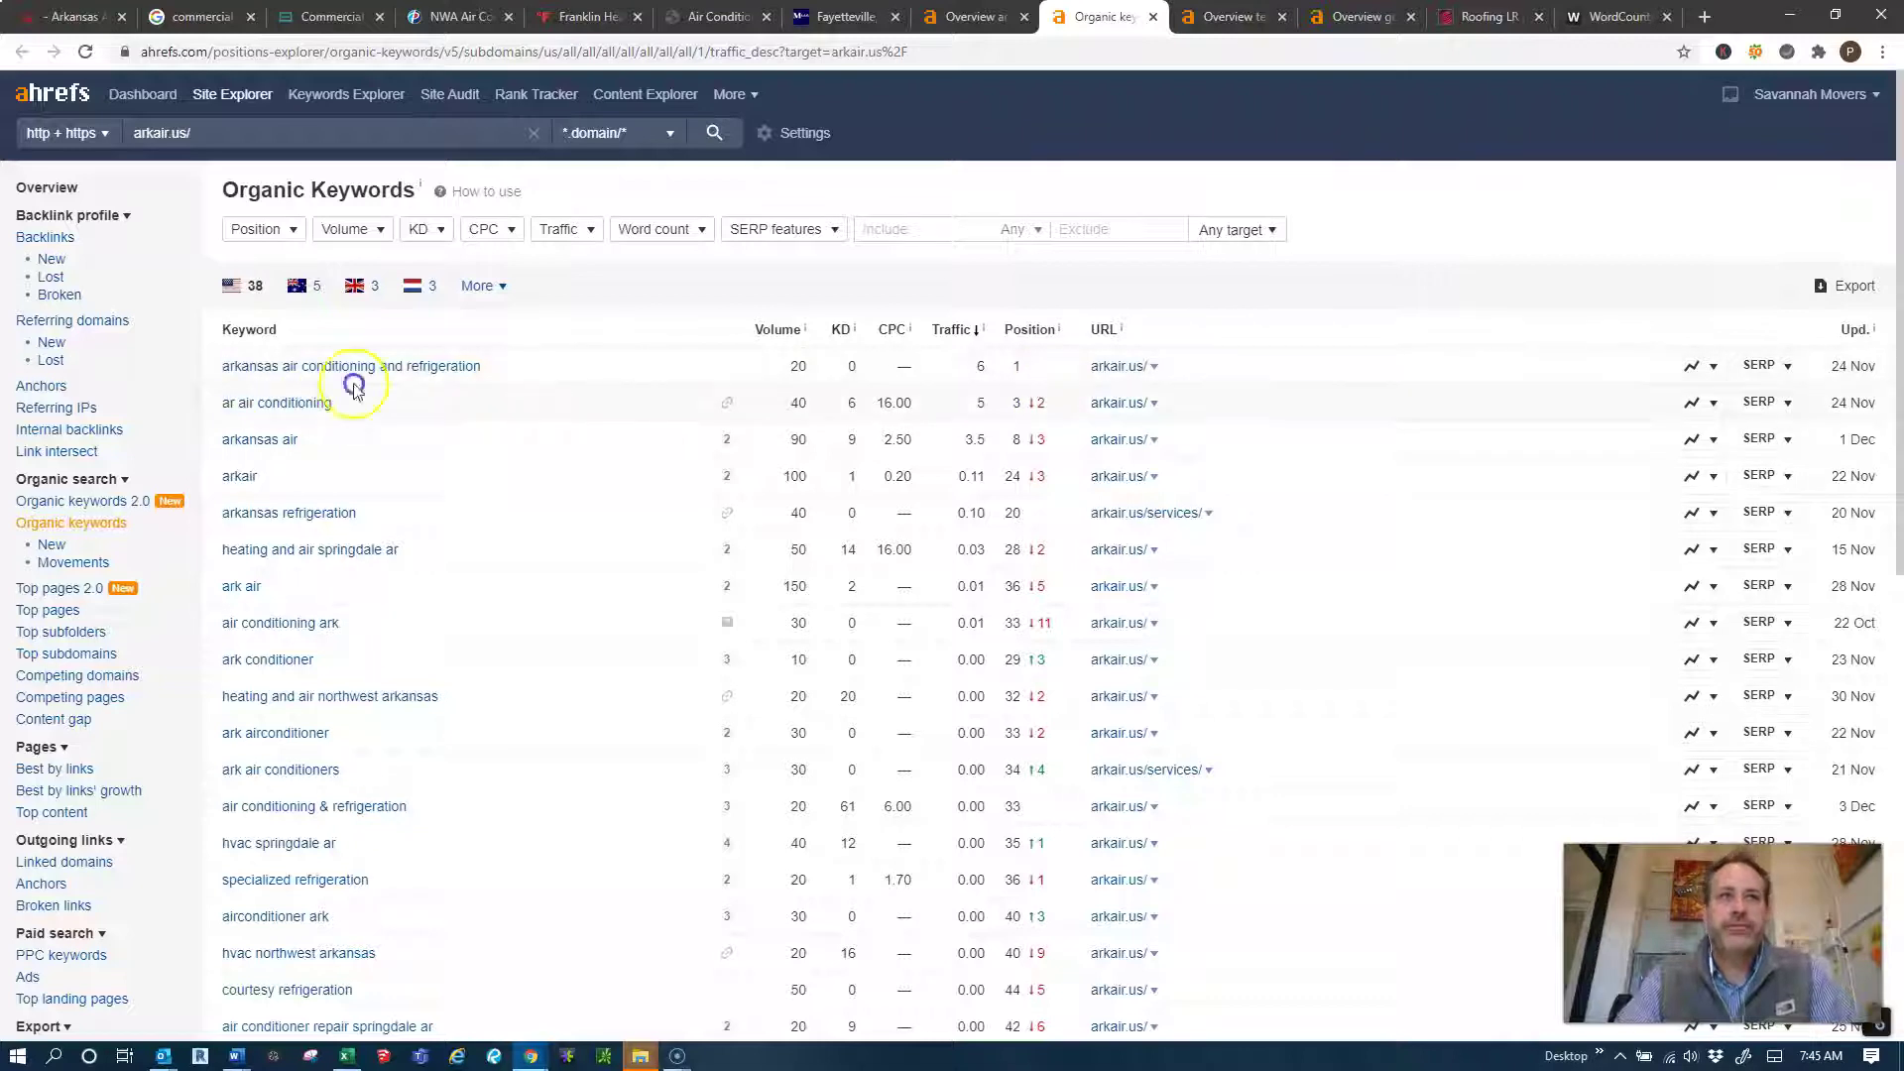
pyautogui.moveTo(524, 366); pyautogui.dragTo(203, 369)
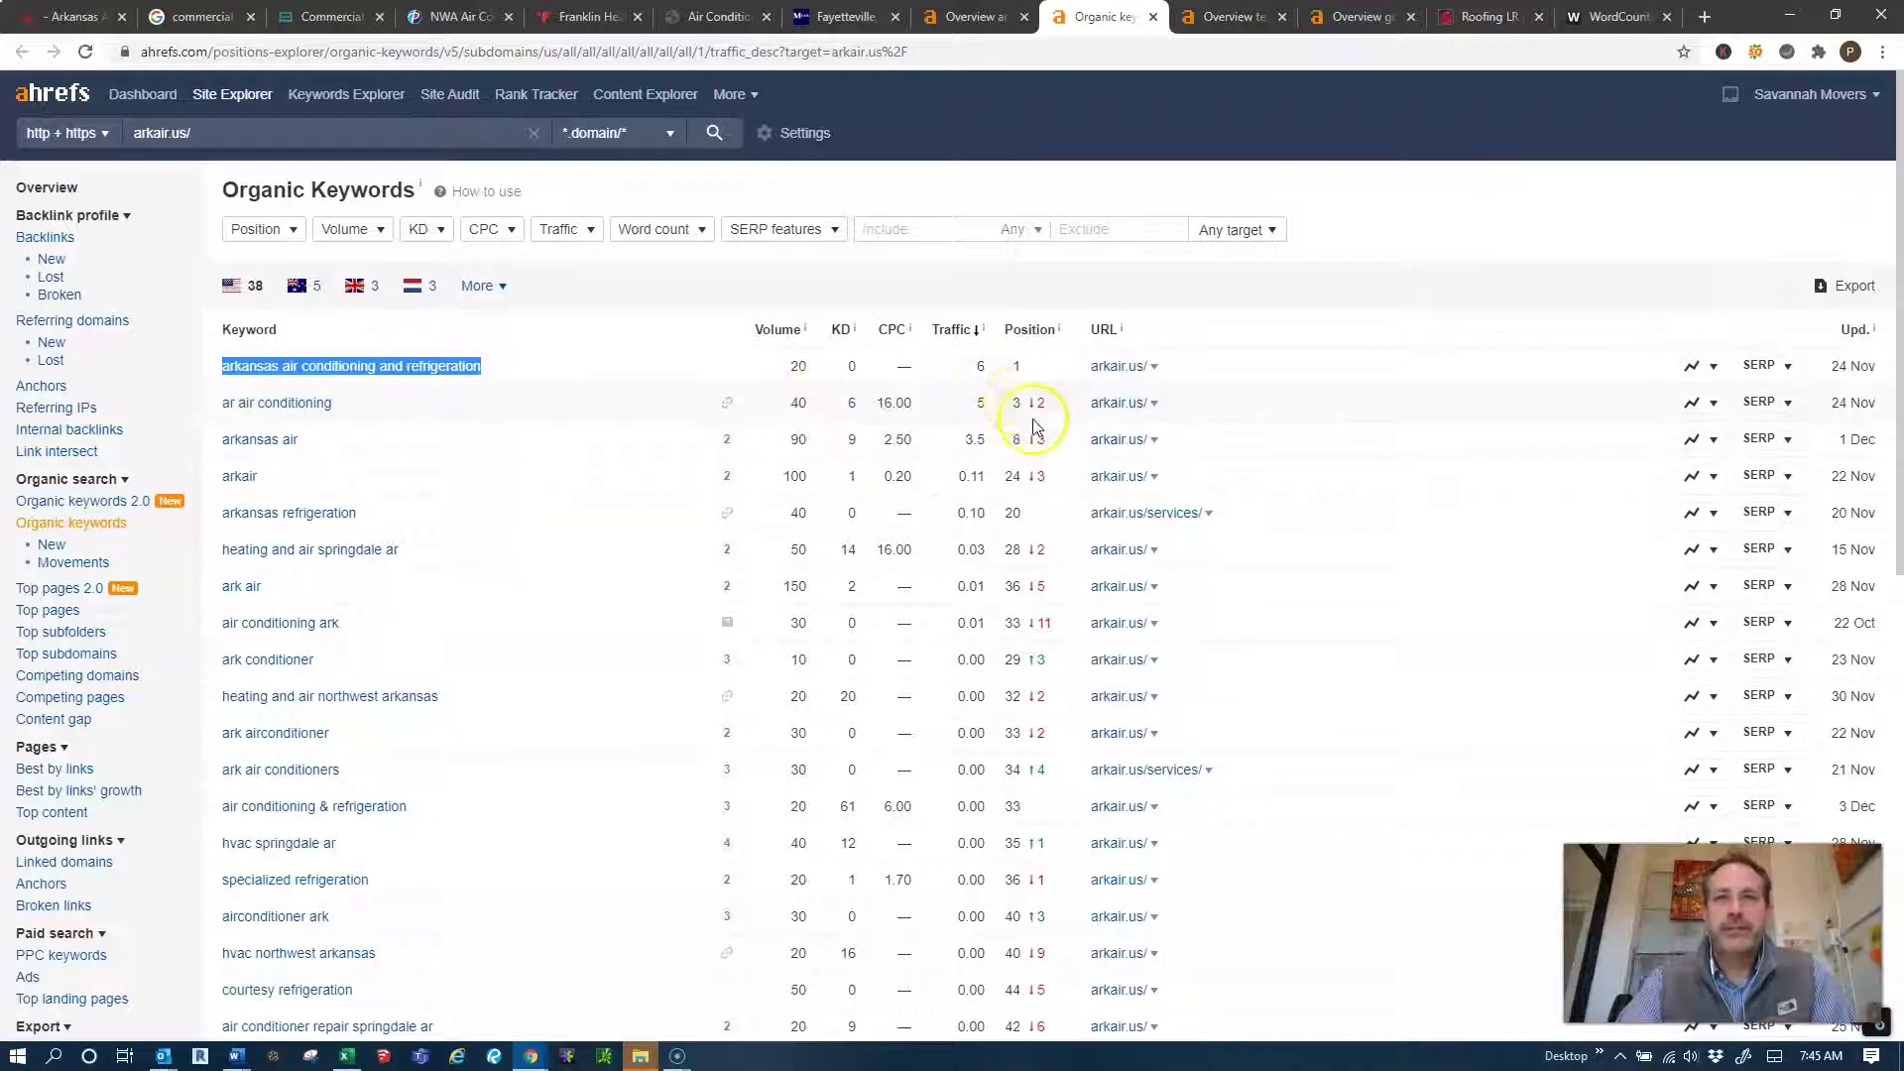
pyautogui.doubleClick(295, 403)
pyautogui.click(496, 638)
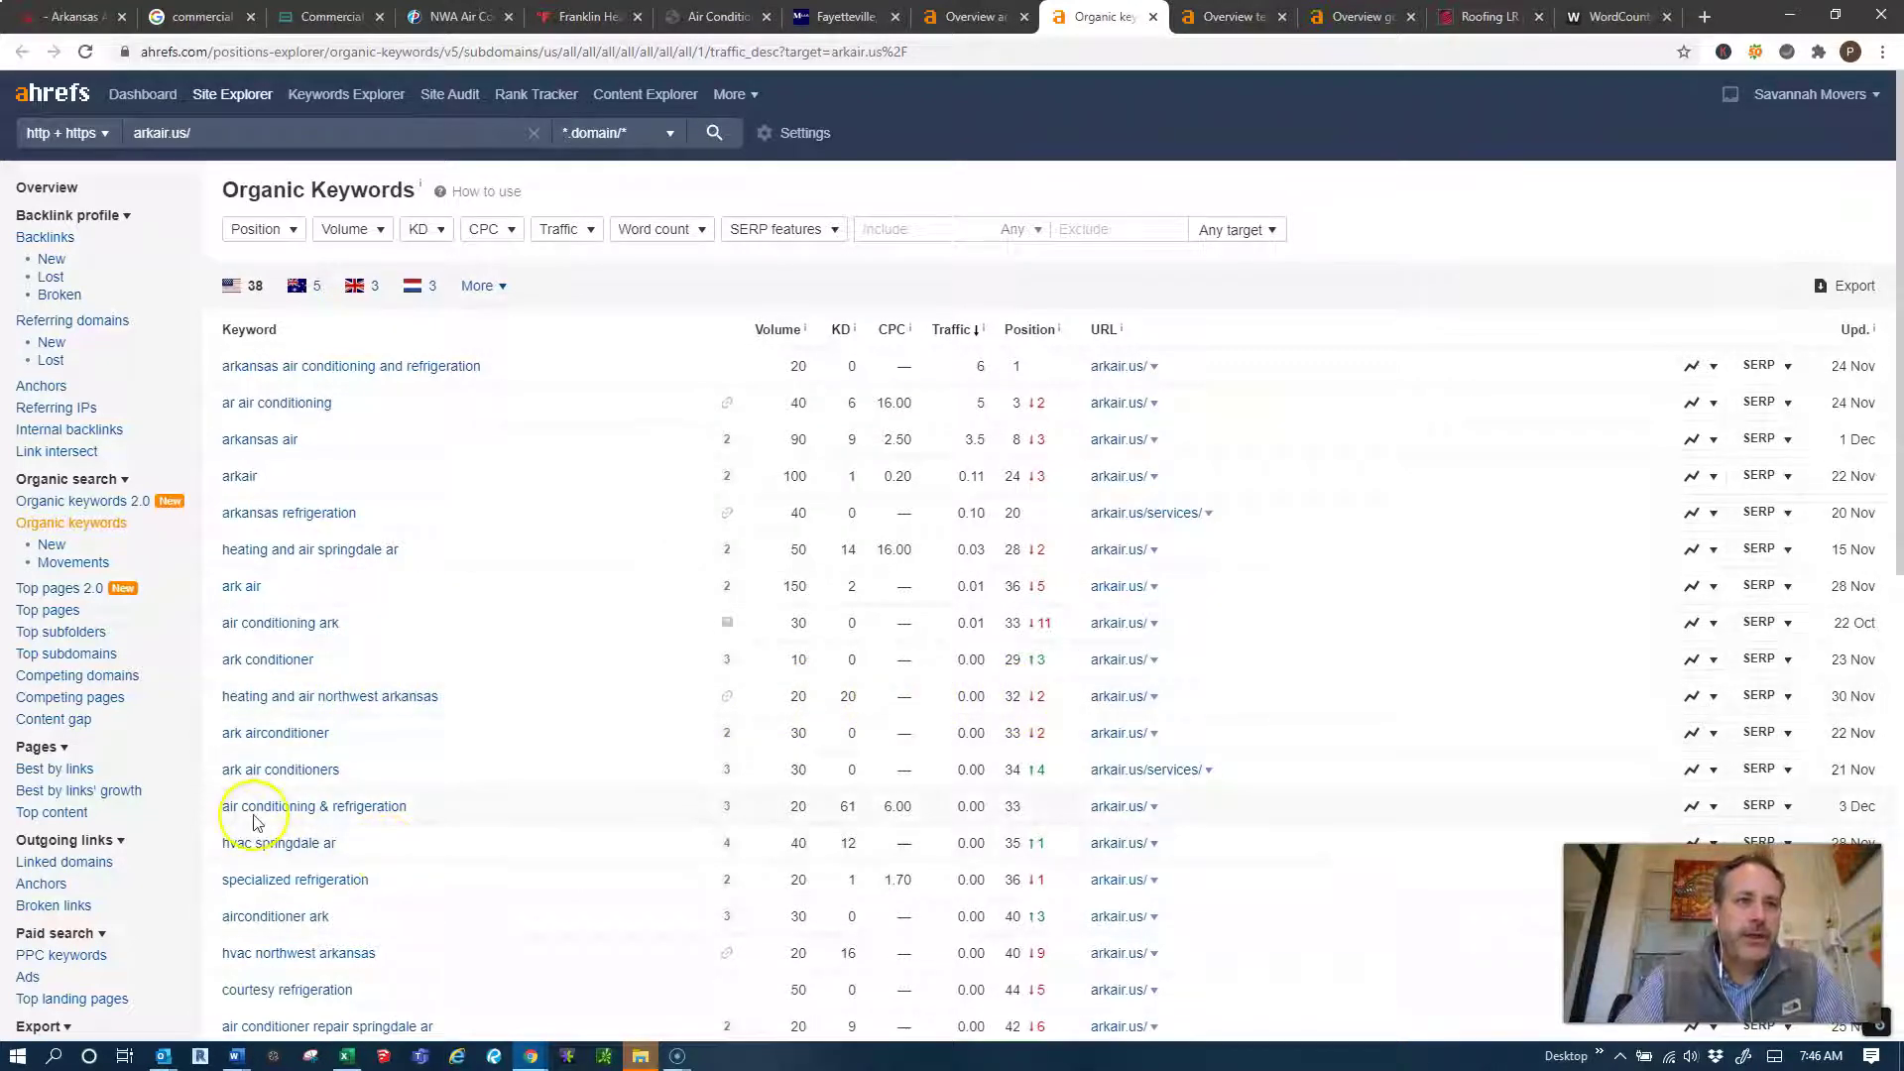
# Check the position change for 'ar air conditioning', which dropped from position 1 to 3.
pyautogui.scroll(-1, 253, 823)
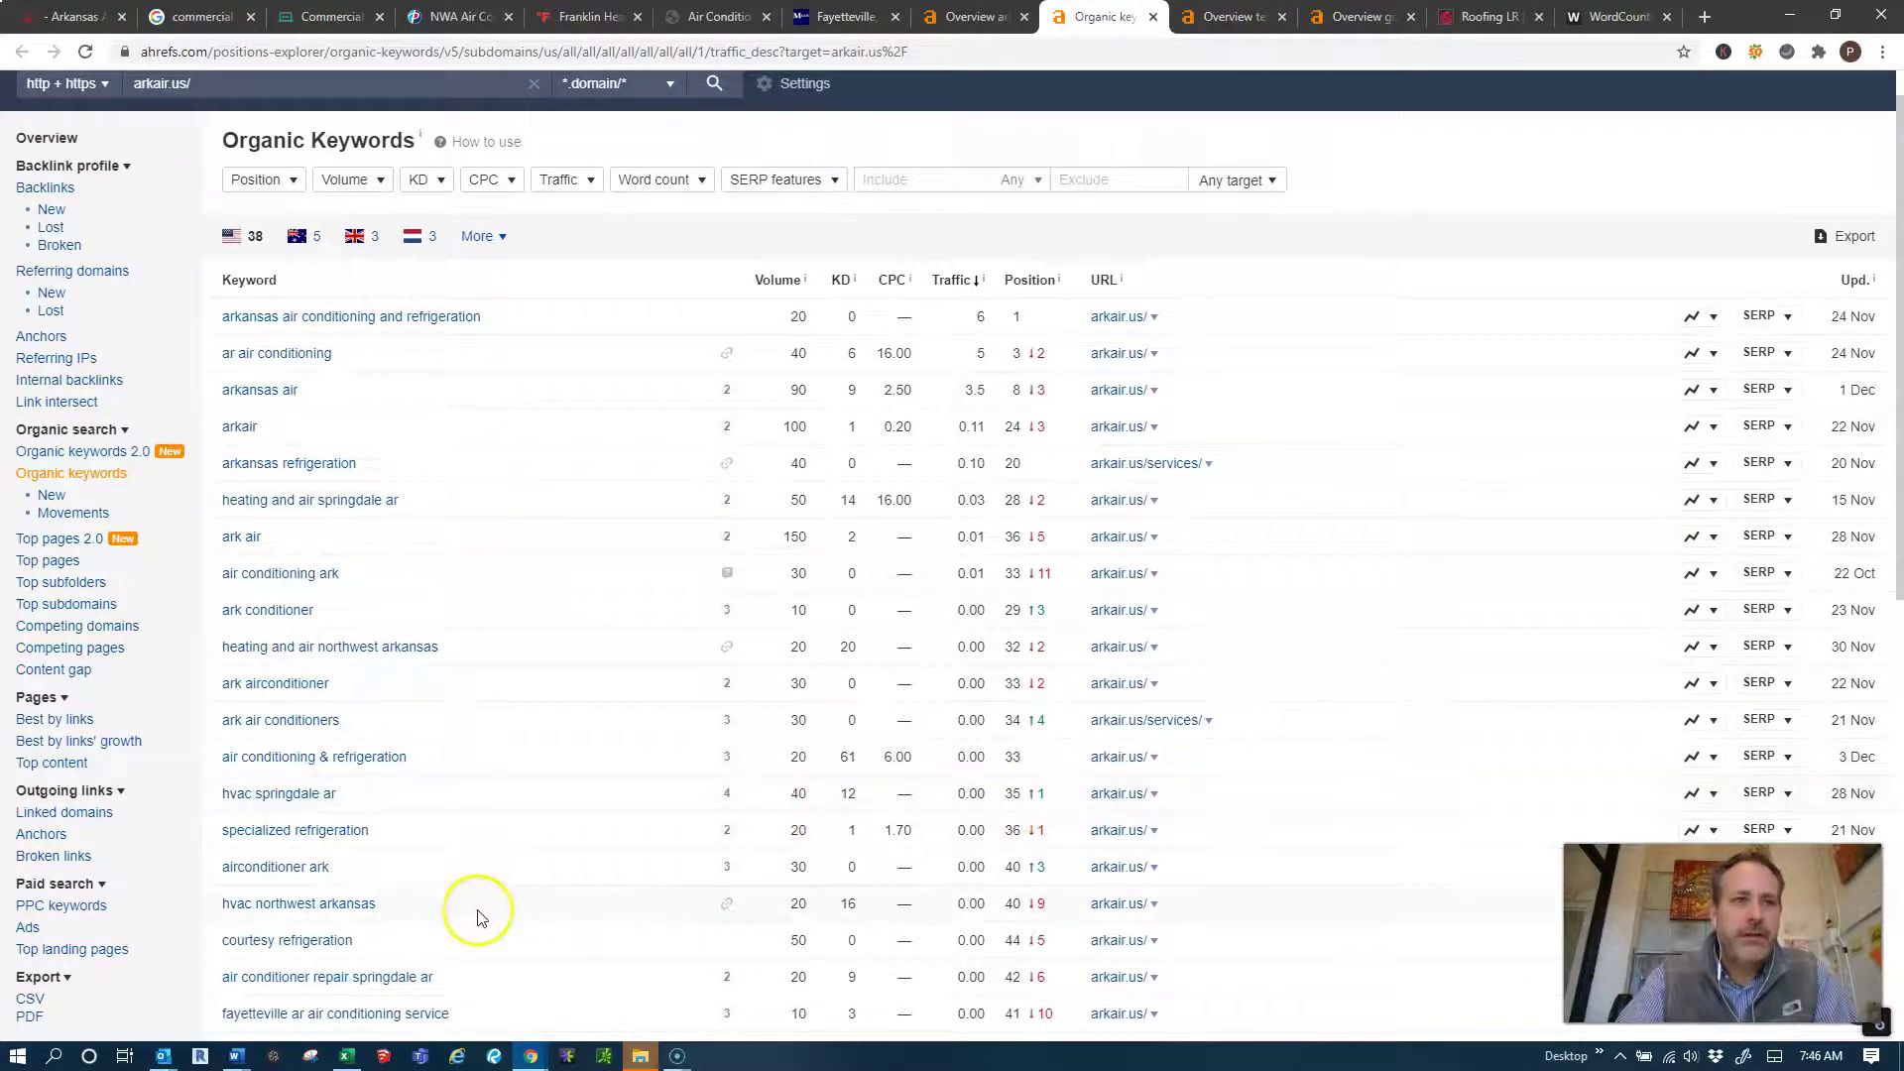
pyautogui.click(1019, 357)
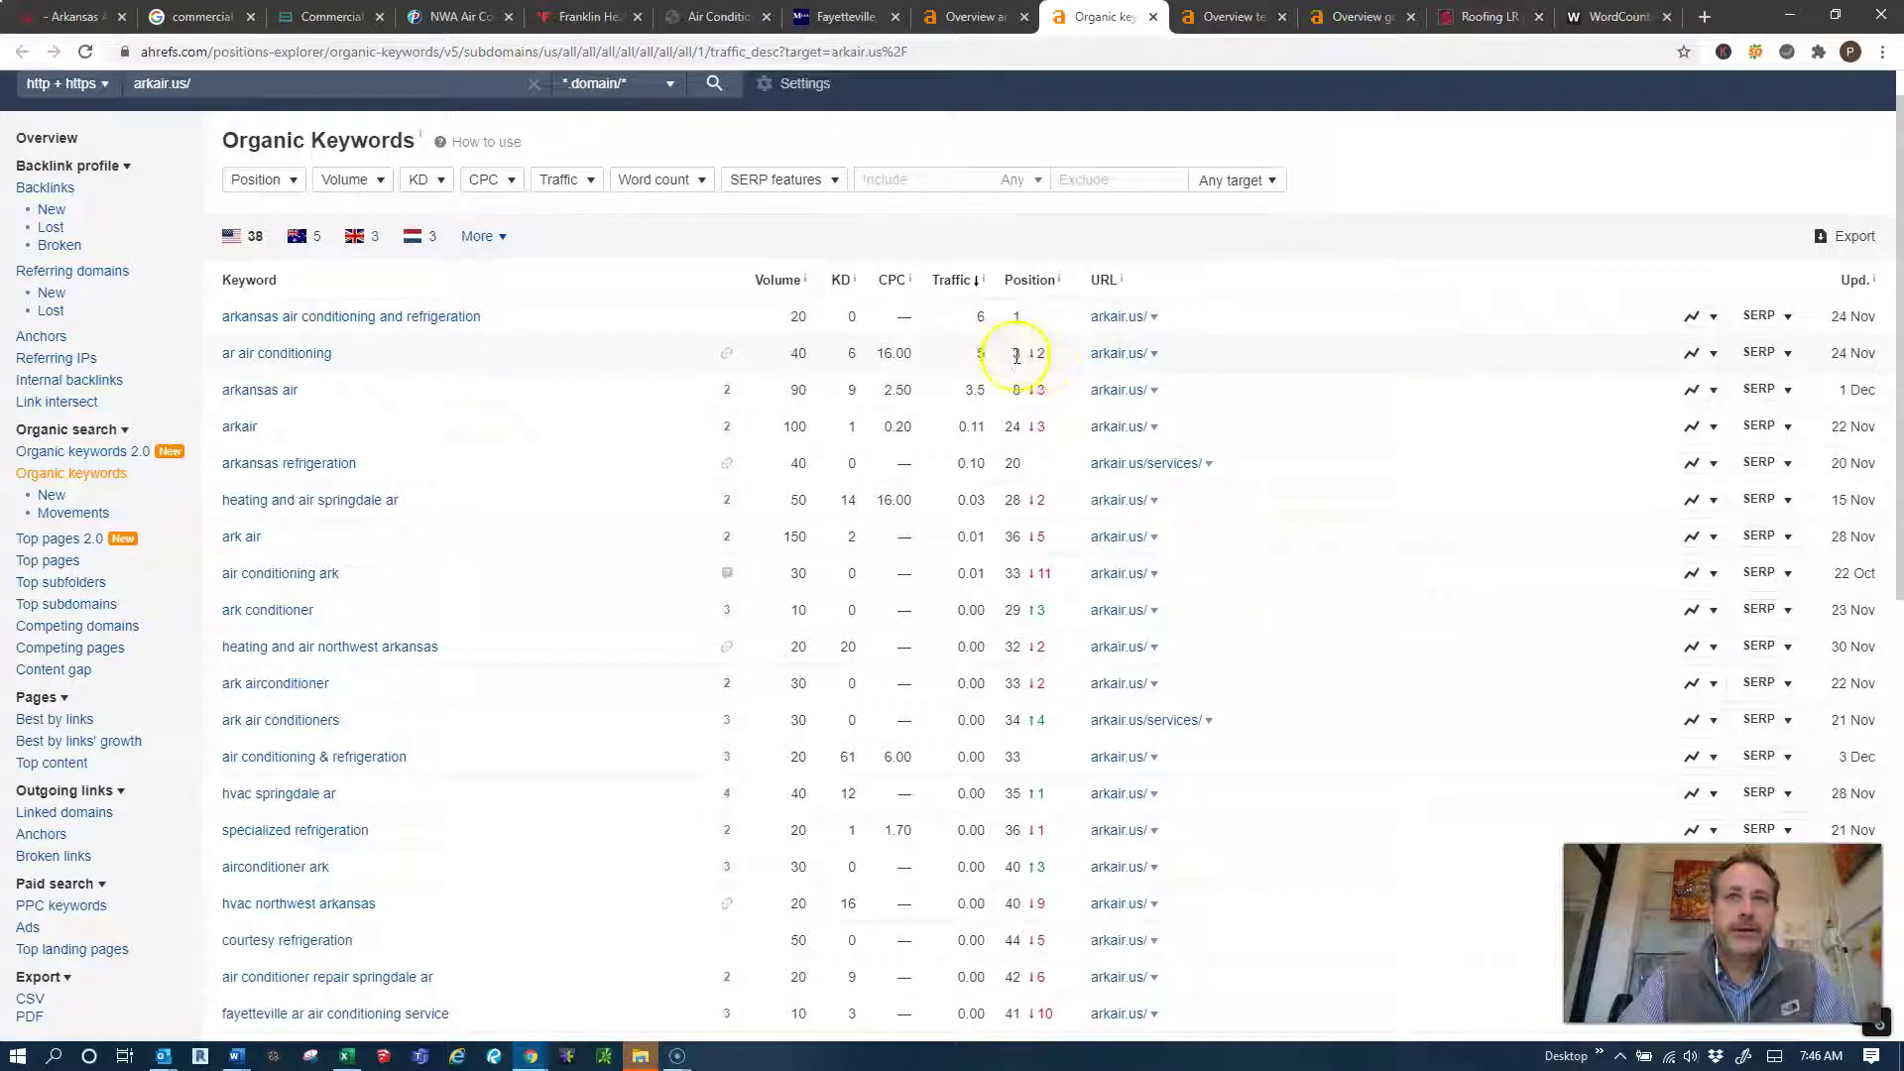
pyautogui.moveTo(1045, 355)
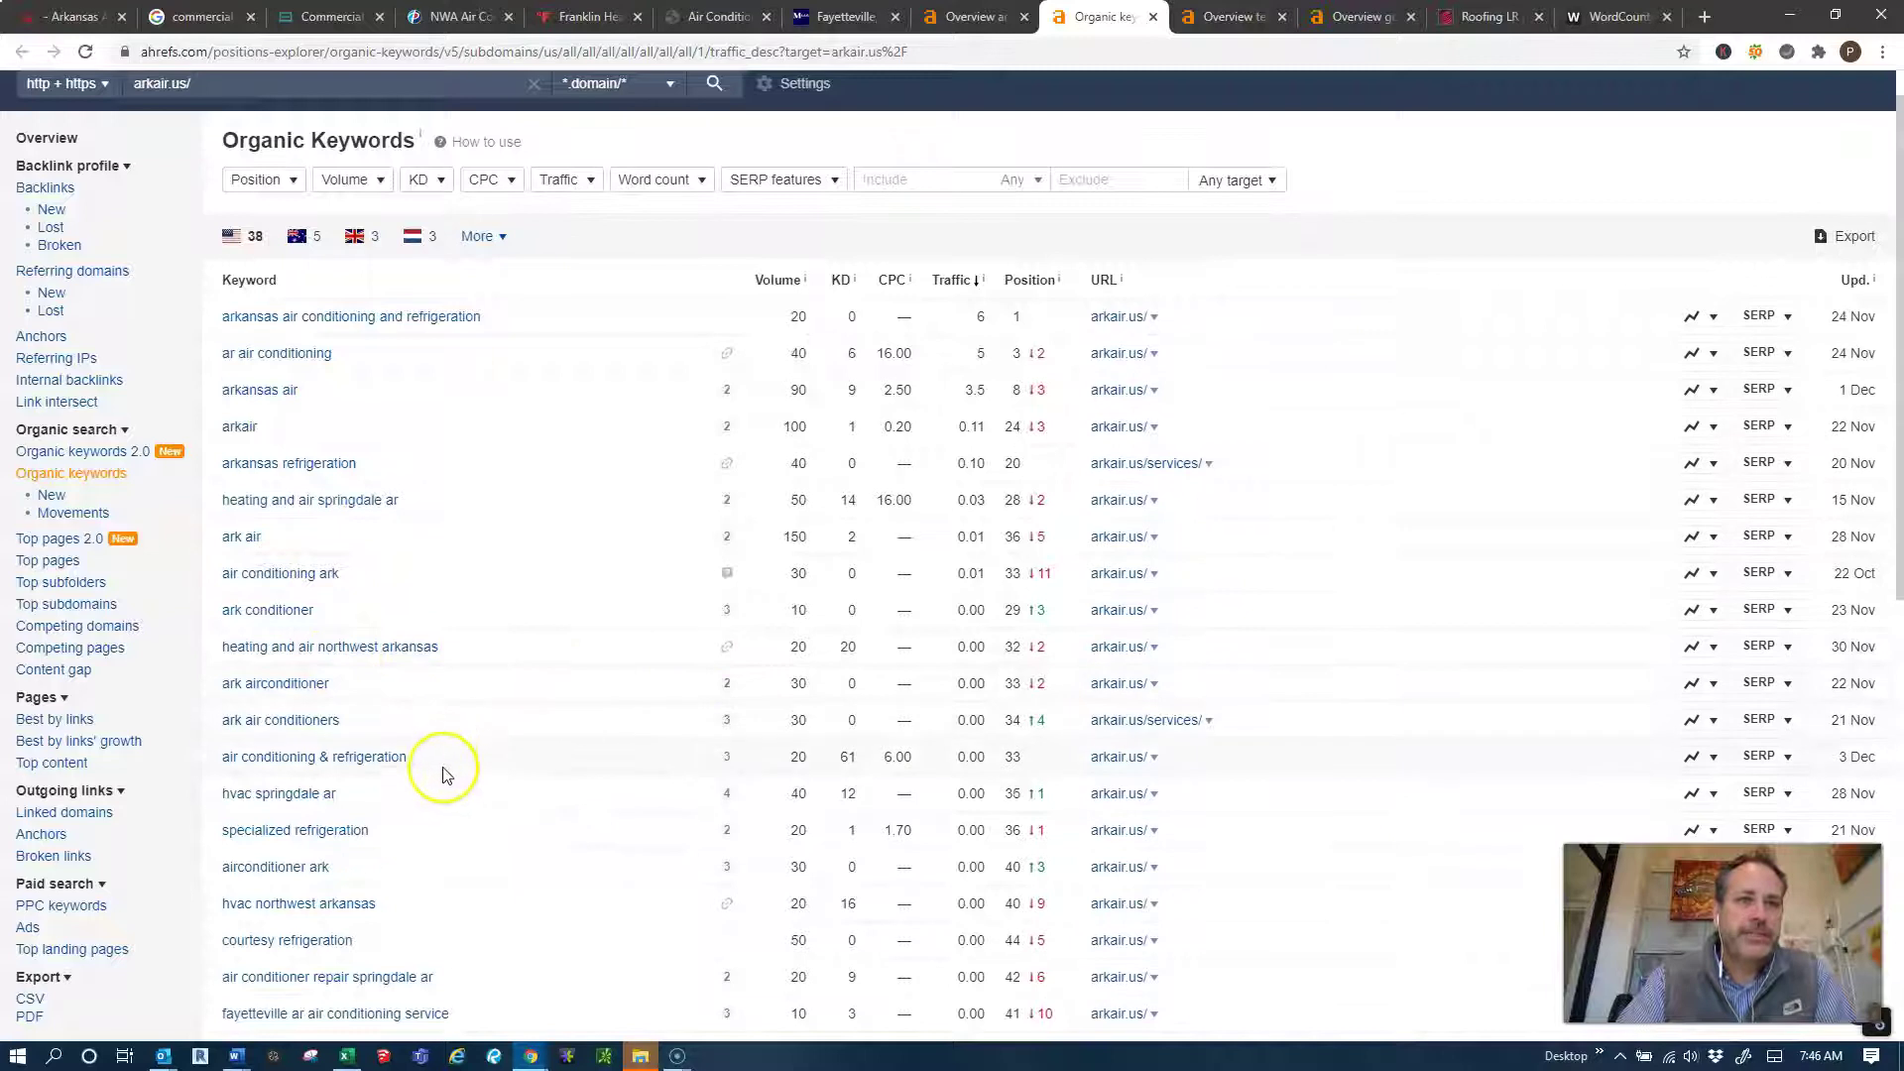
pyautogui.scroll(-2, 442, 784)
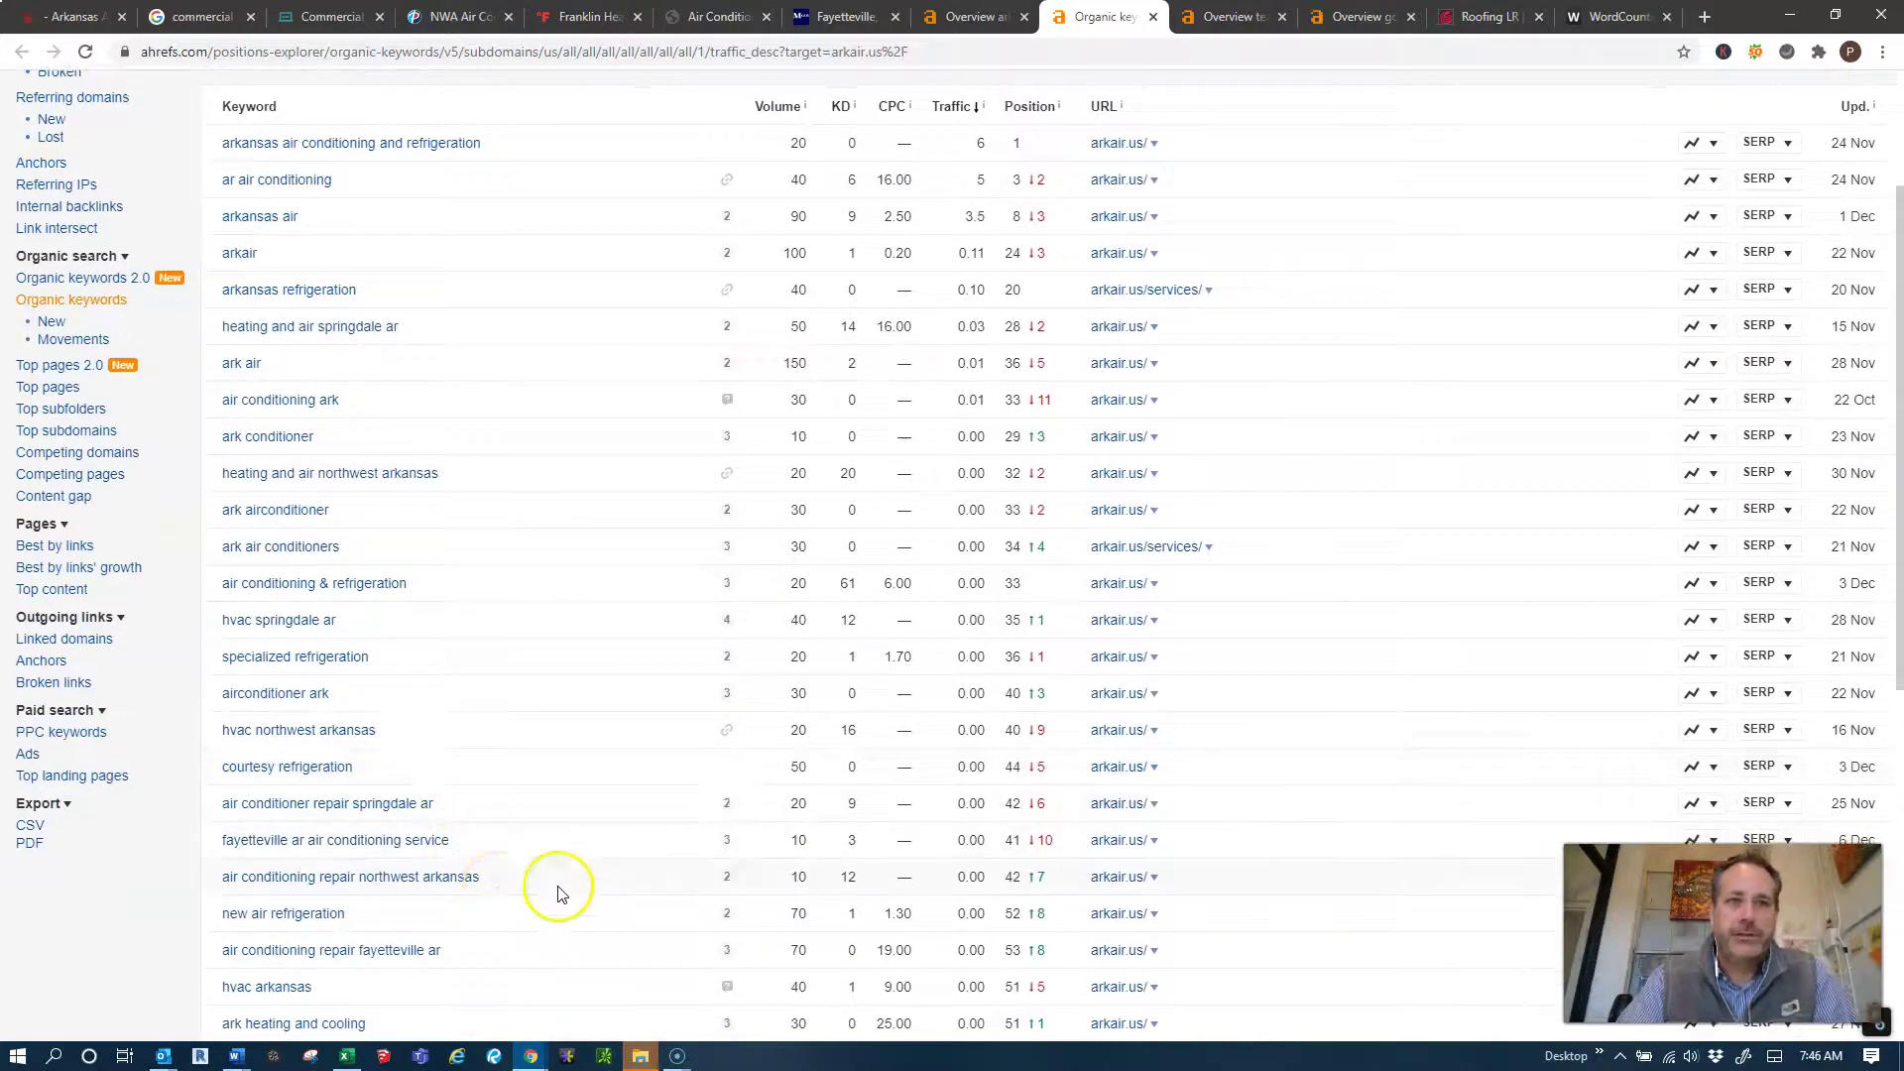
pyautogui.moveTo(716, 876)
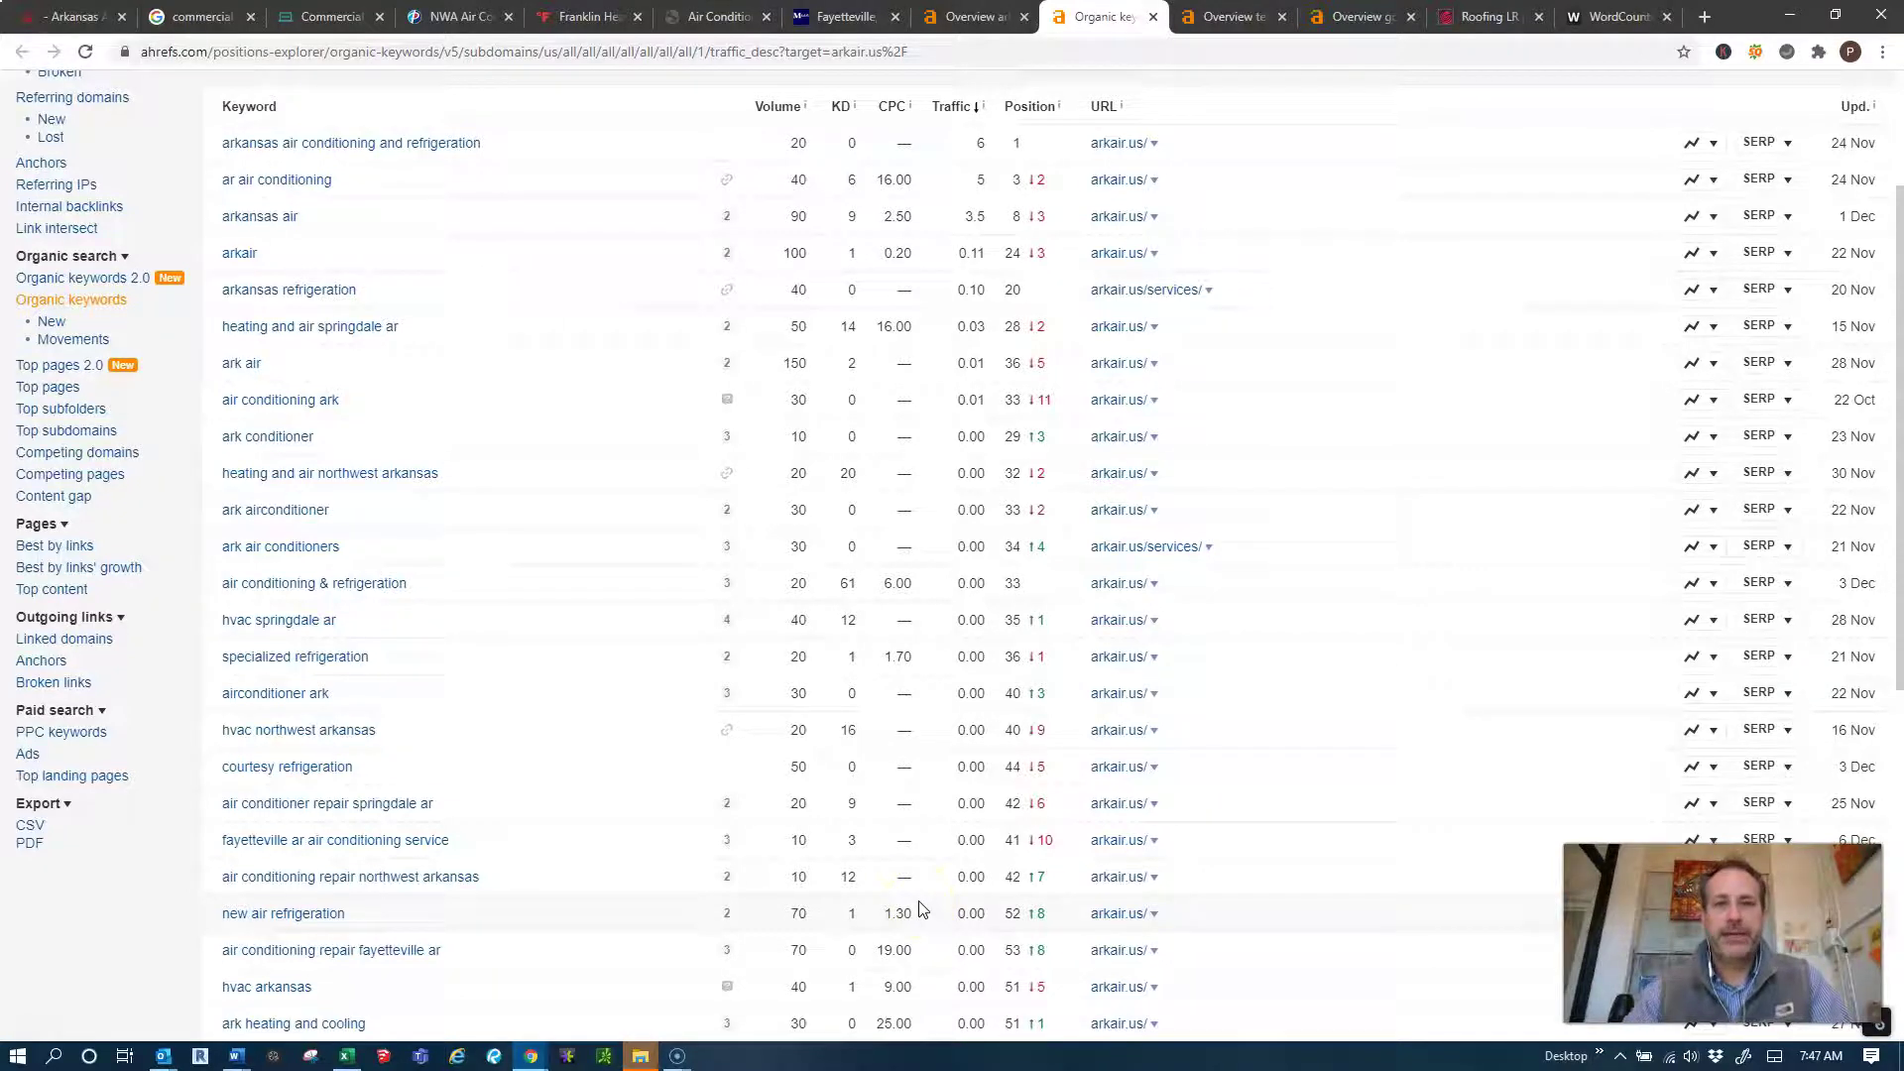
pyautogui.scroll(3, 573, 467)
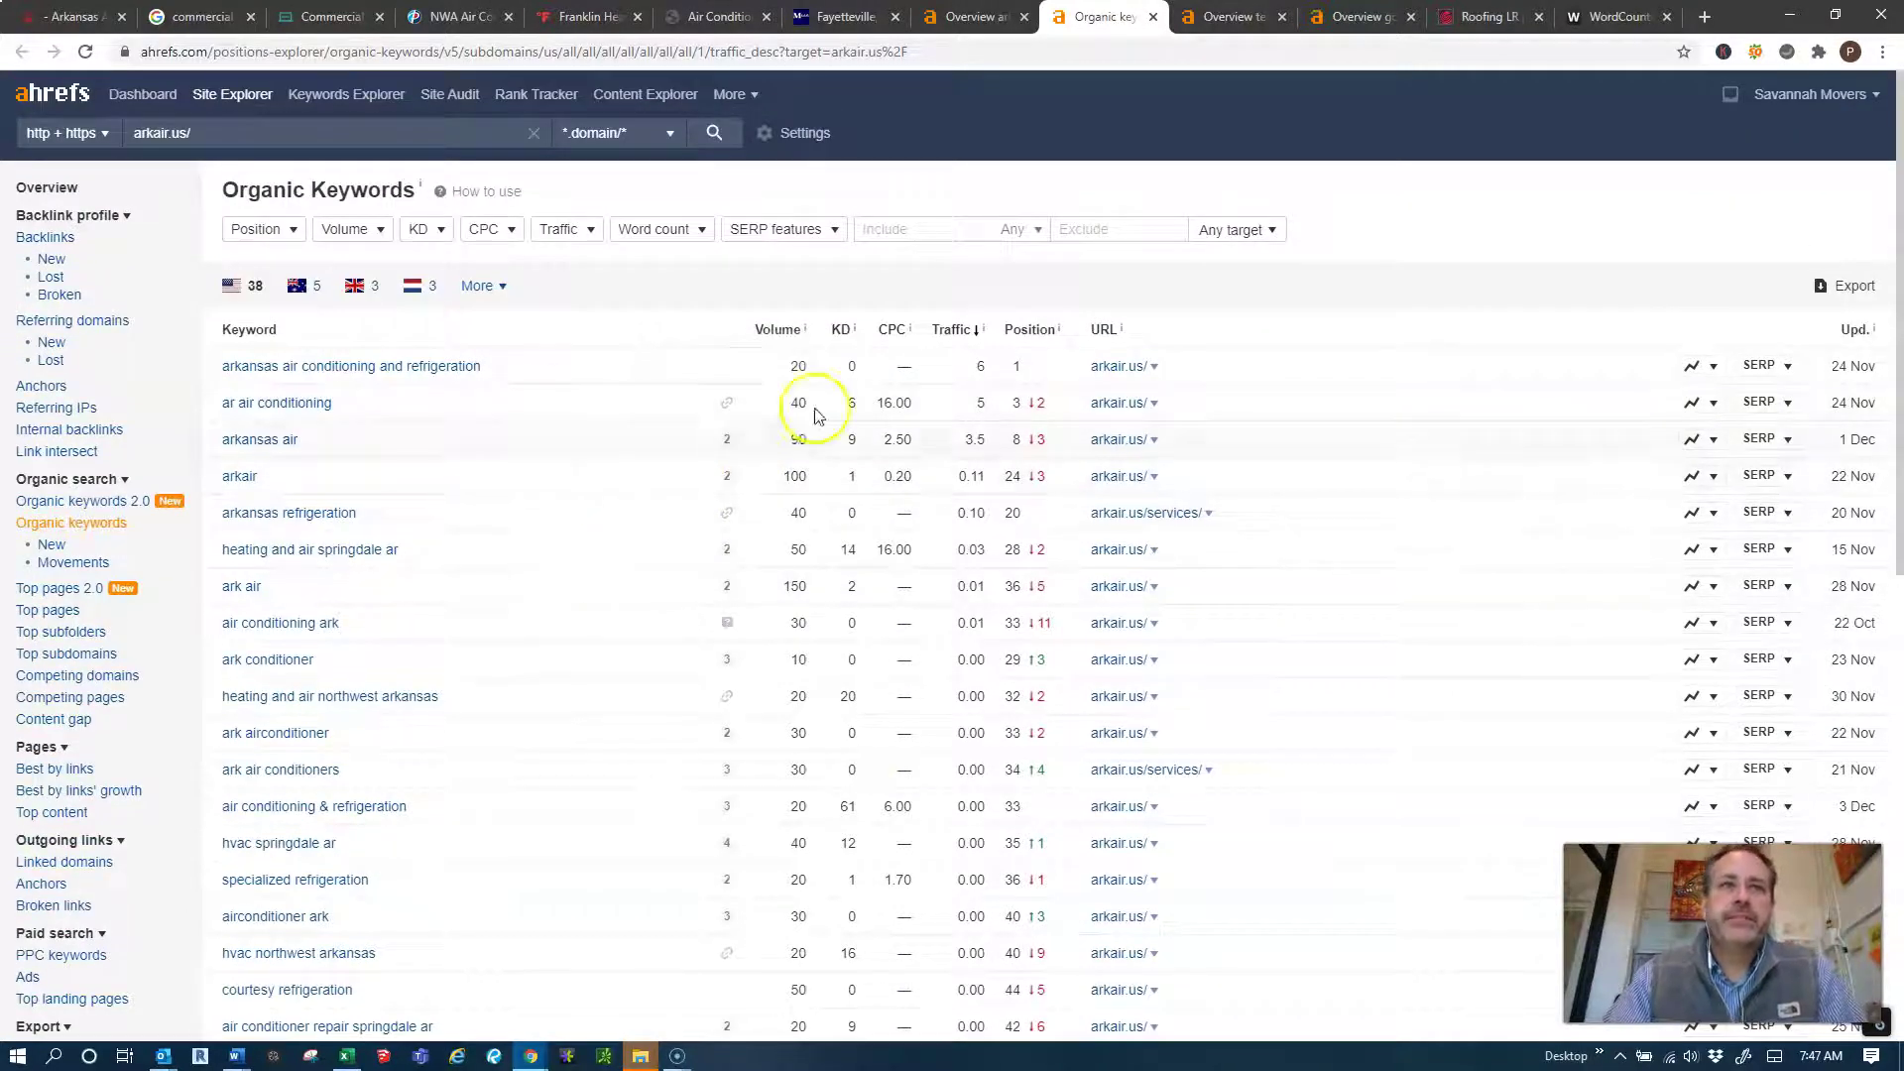
# Open and review teagueheatingandac.com's 35 organic keywords.
pyautogui.click(1228, 22)
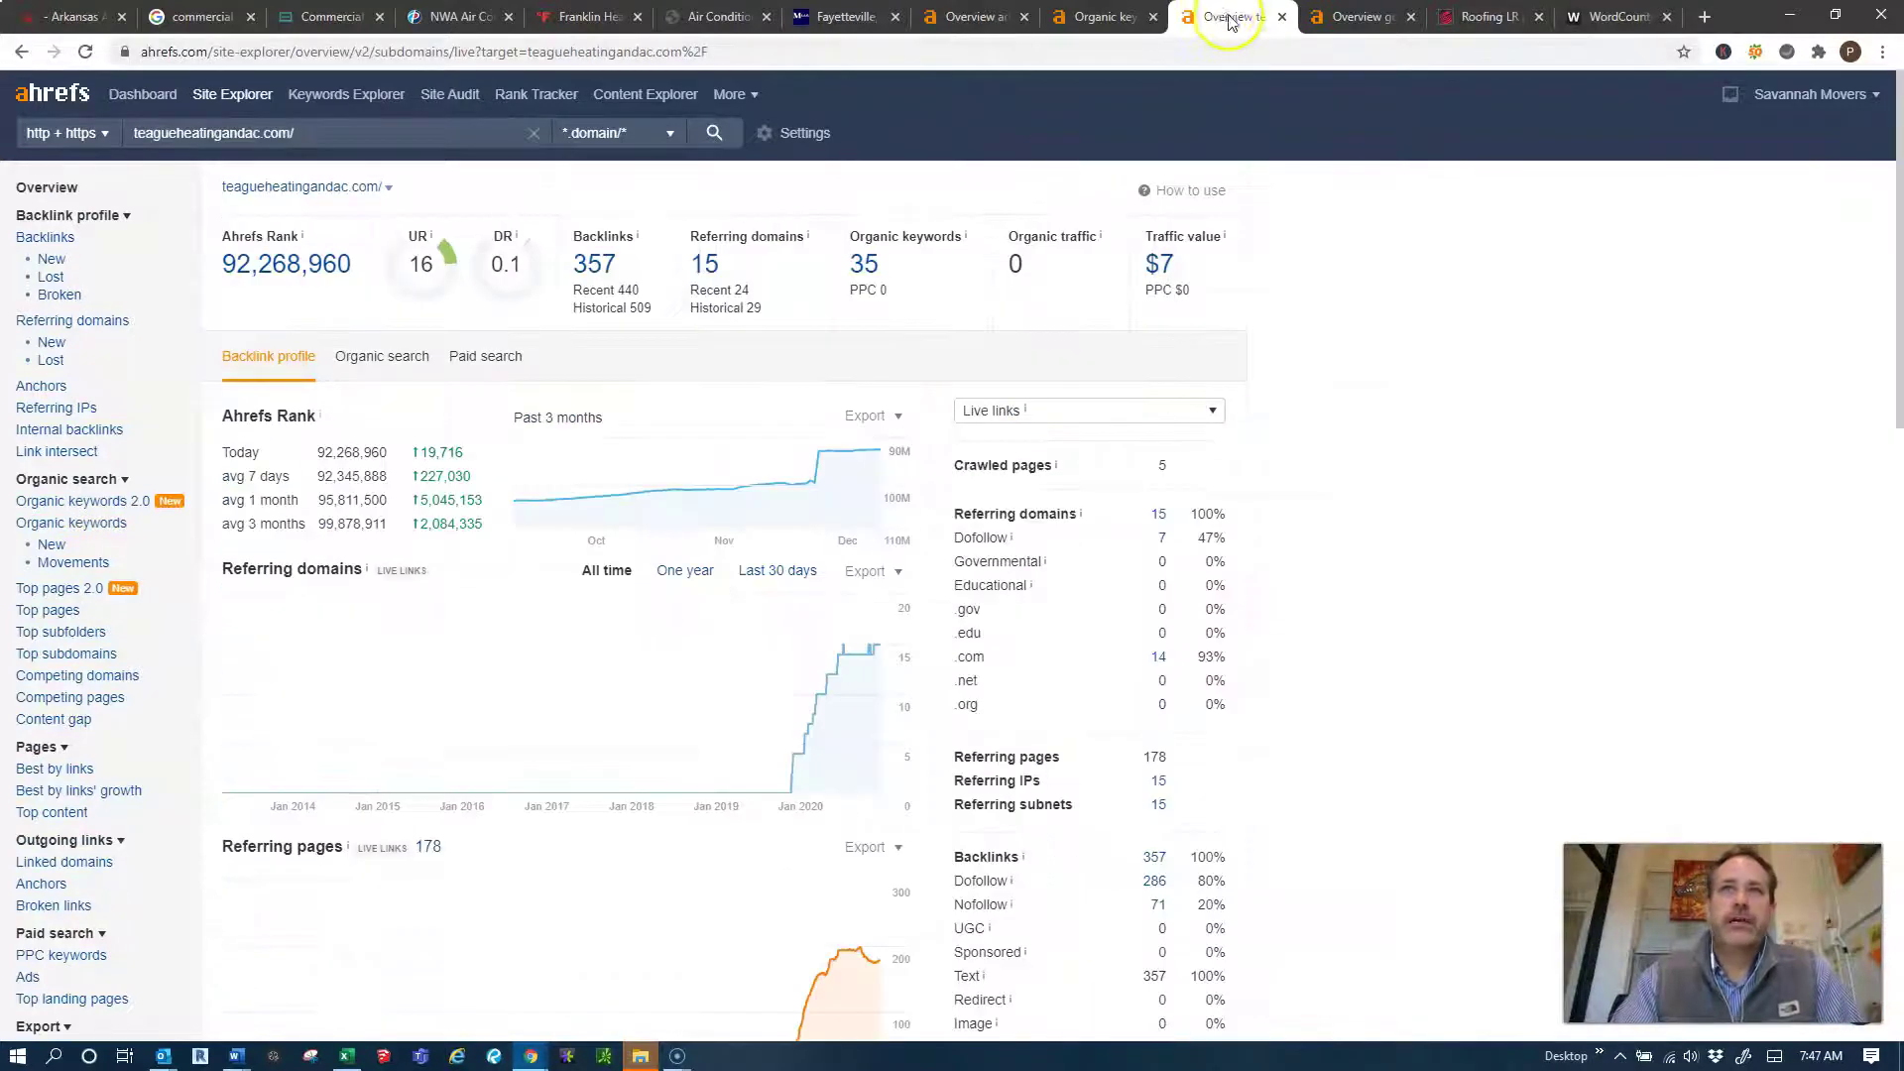
pyautogui.click(866, 268)
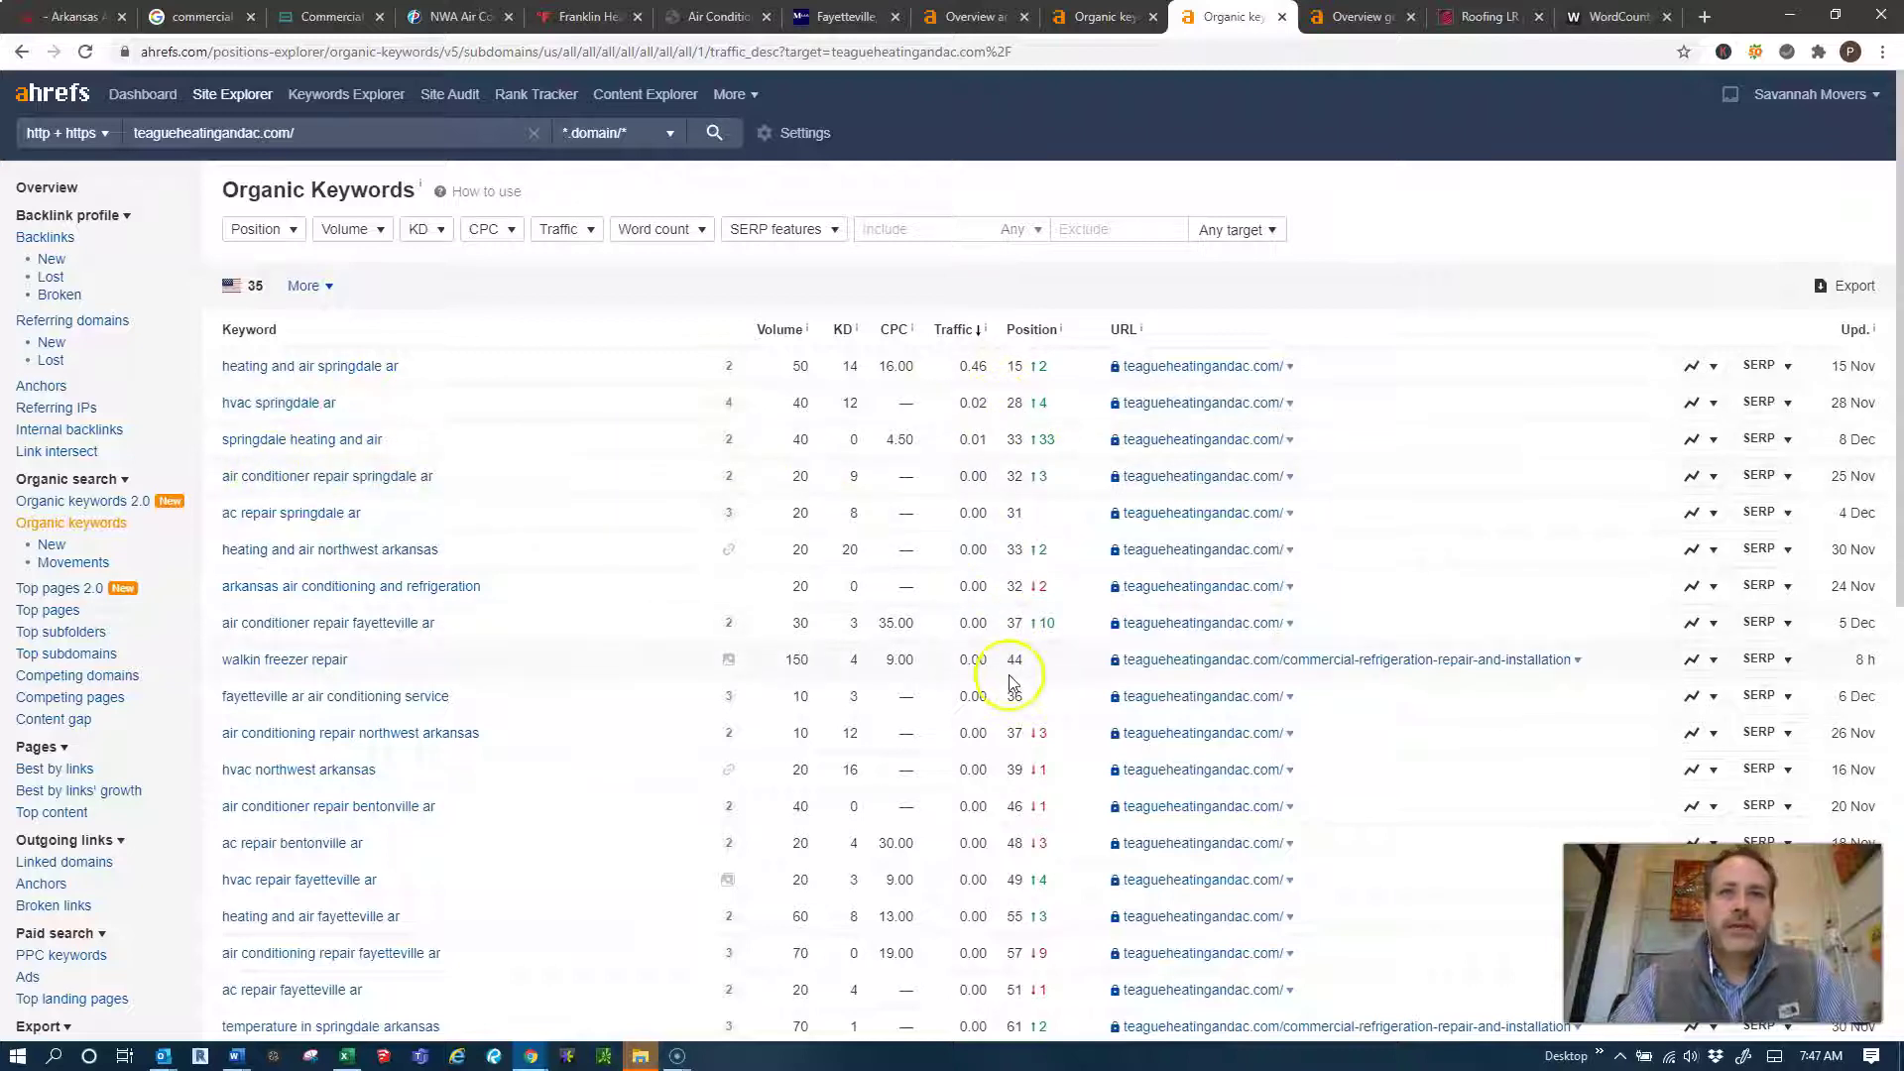
pyautogui.scroll(-3, 1011, 684)
pyautogui.scroll(5, 535, 813)
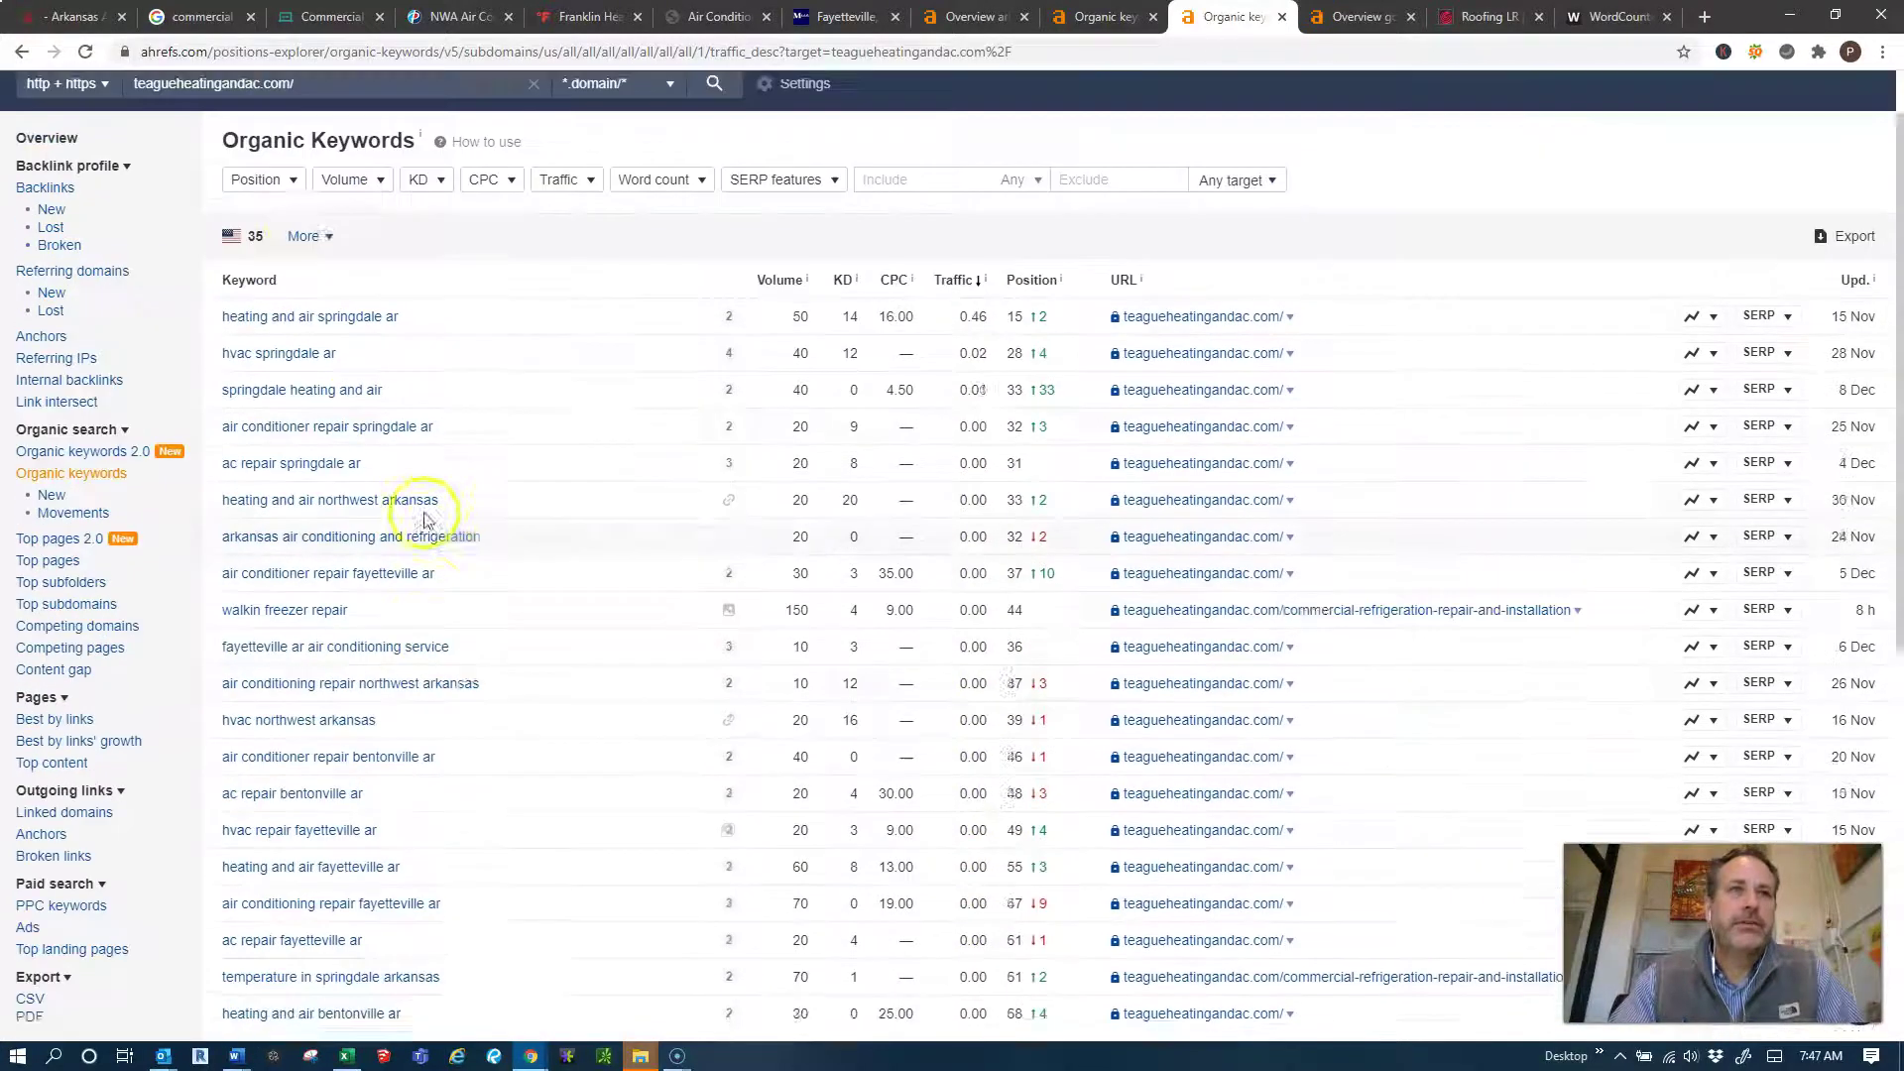
# Open gopaschal.com's 181 organic keywords and highlight 'hvac springdale ar' at position 4.
pyautogui.click(1356, 18)
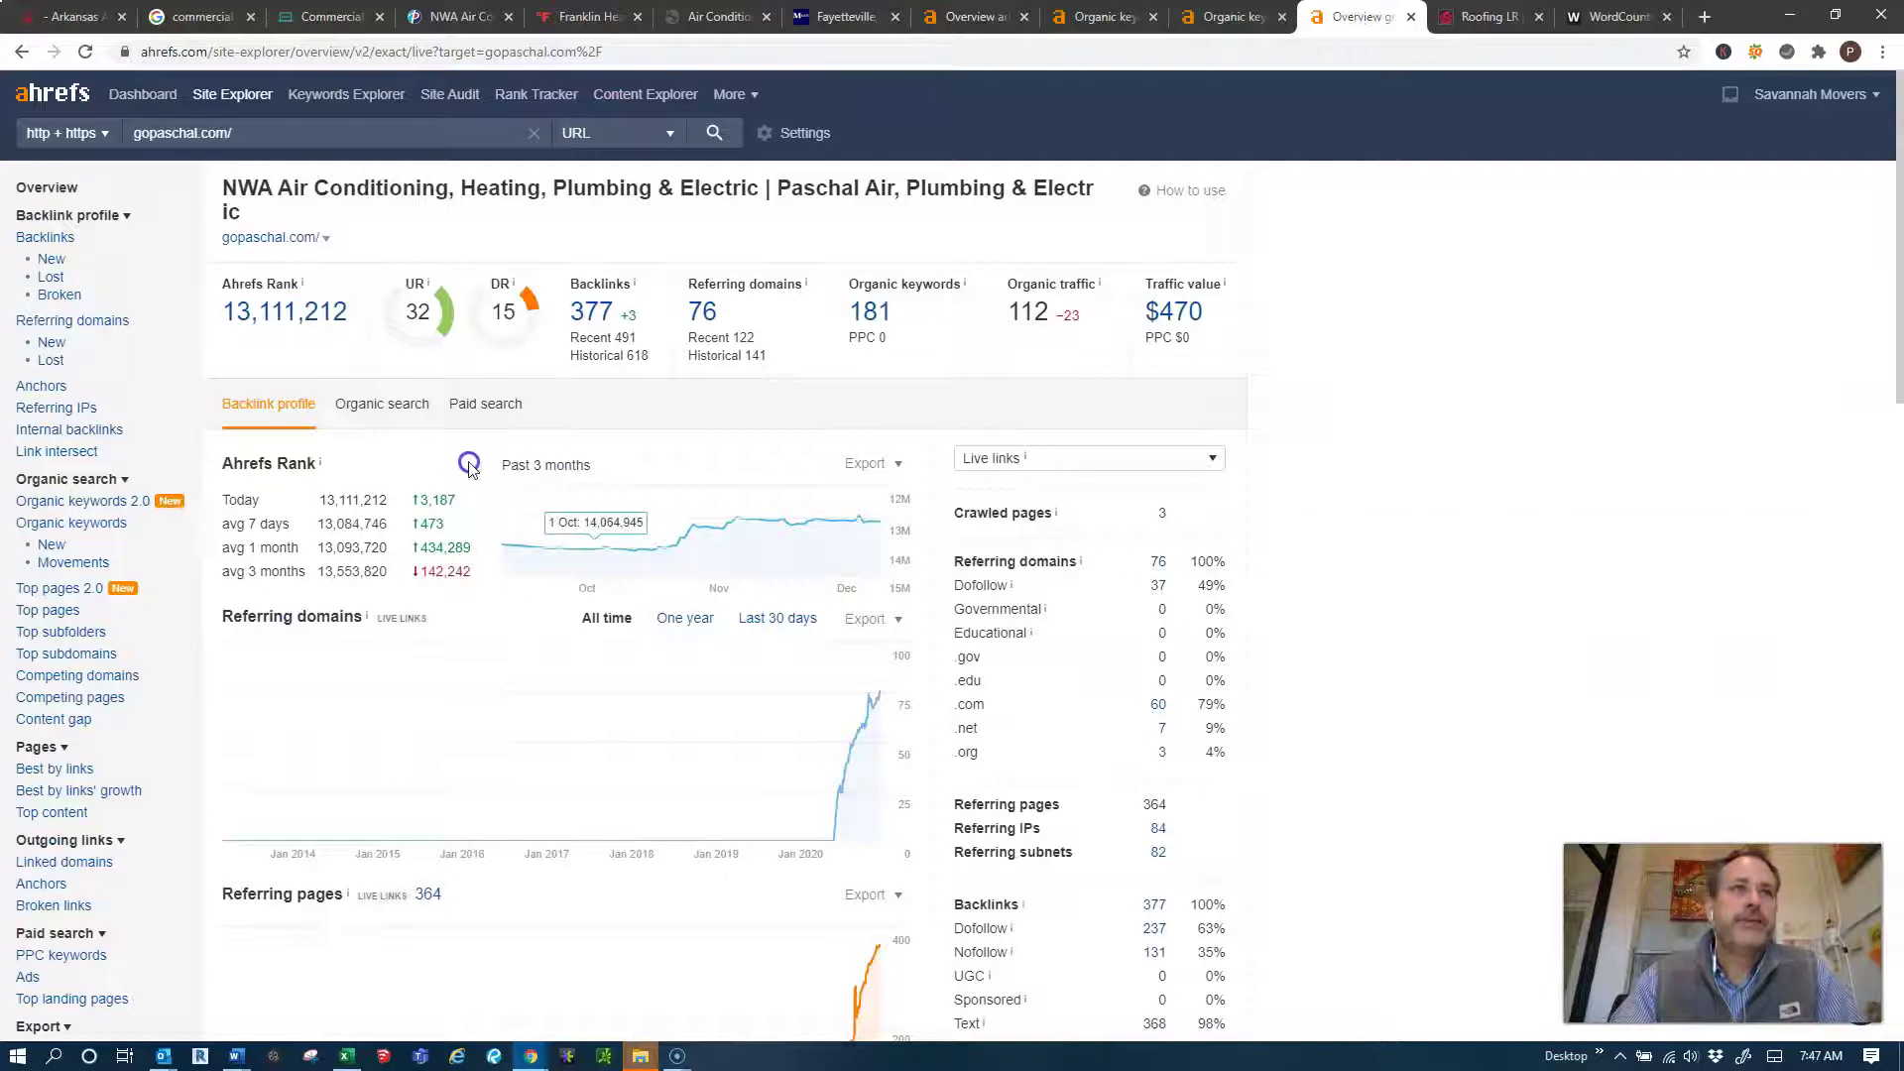
pyautogui.click(871, 315)
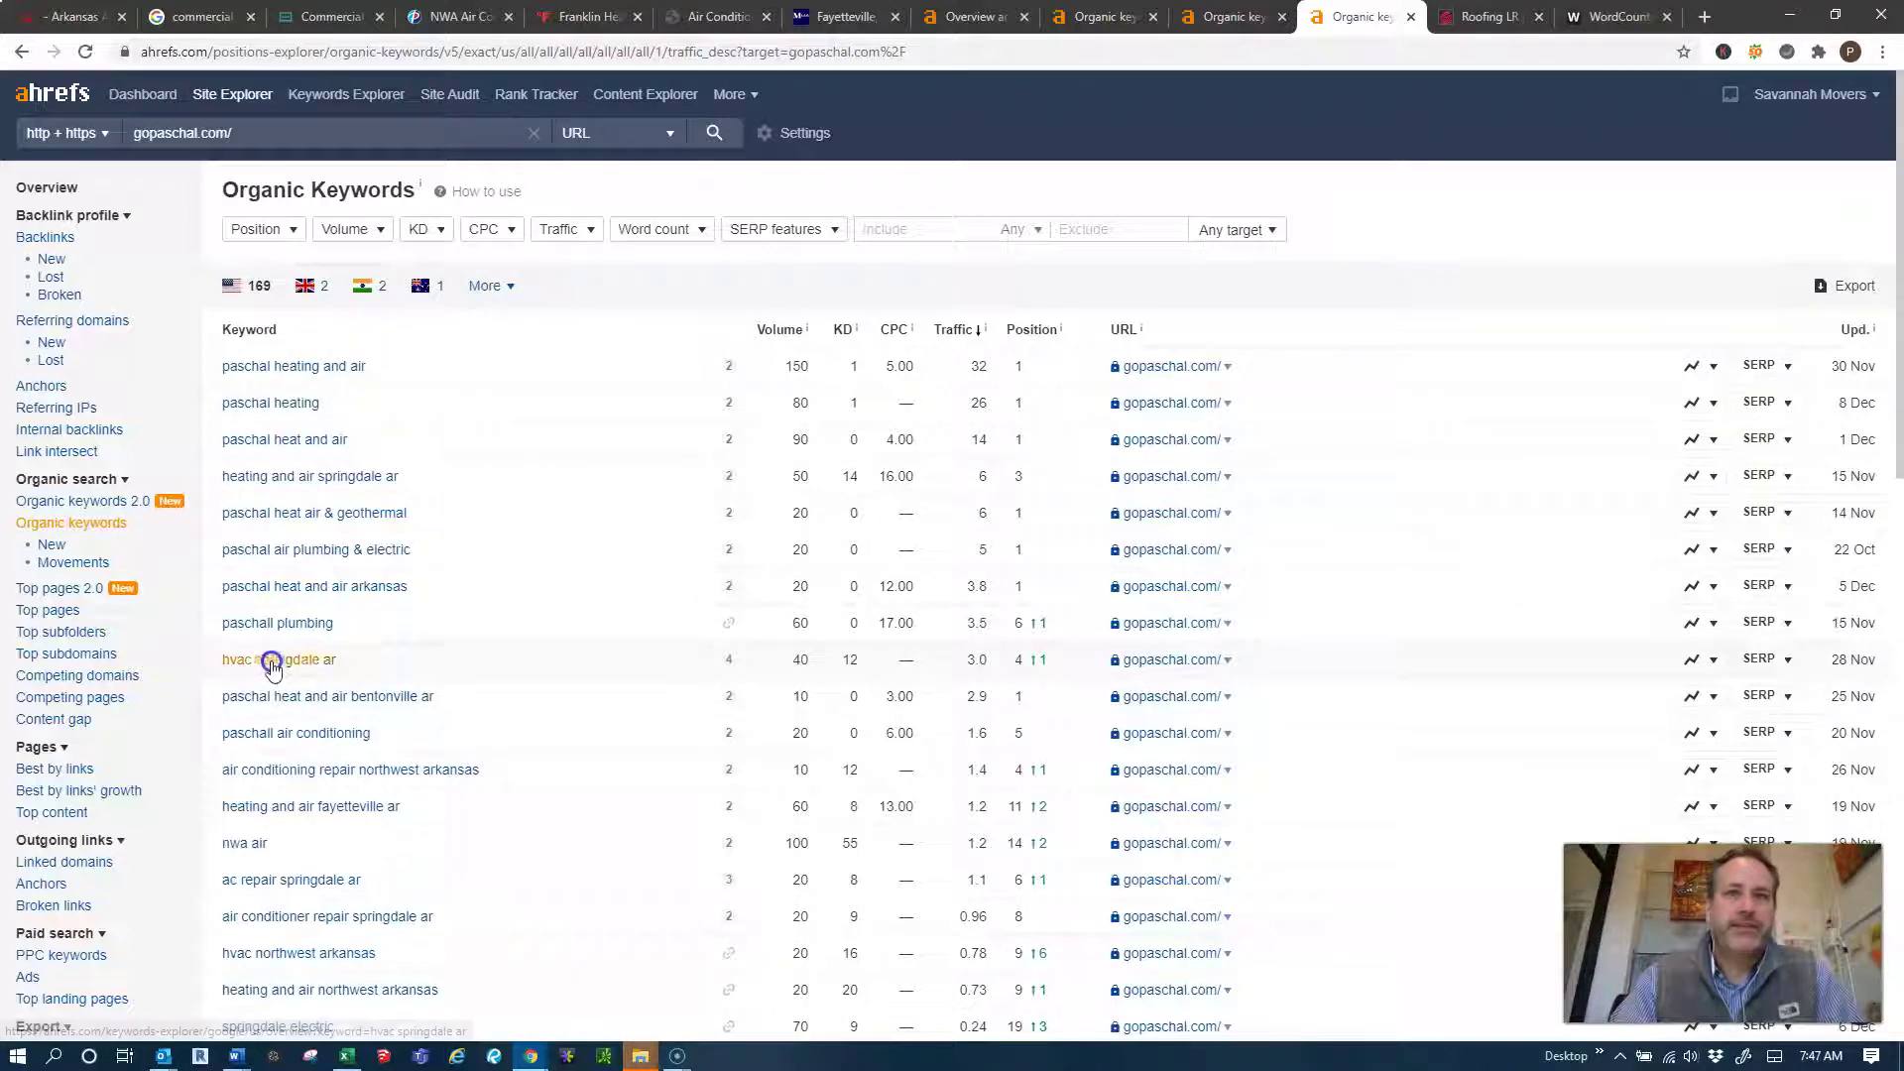
pyautogui.moveTo(359, 662); pyautogui.dragTo(222, 663)
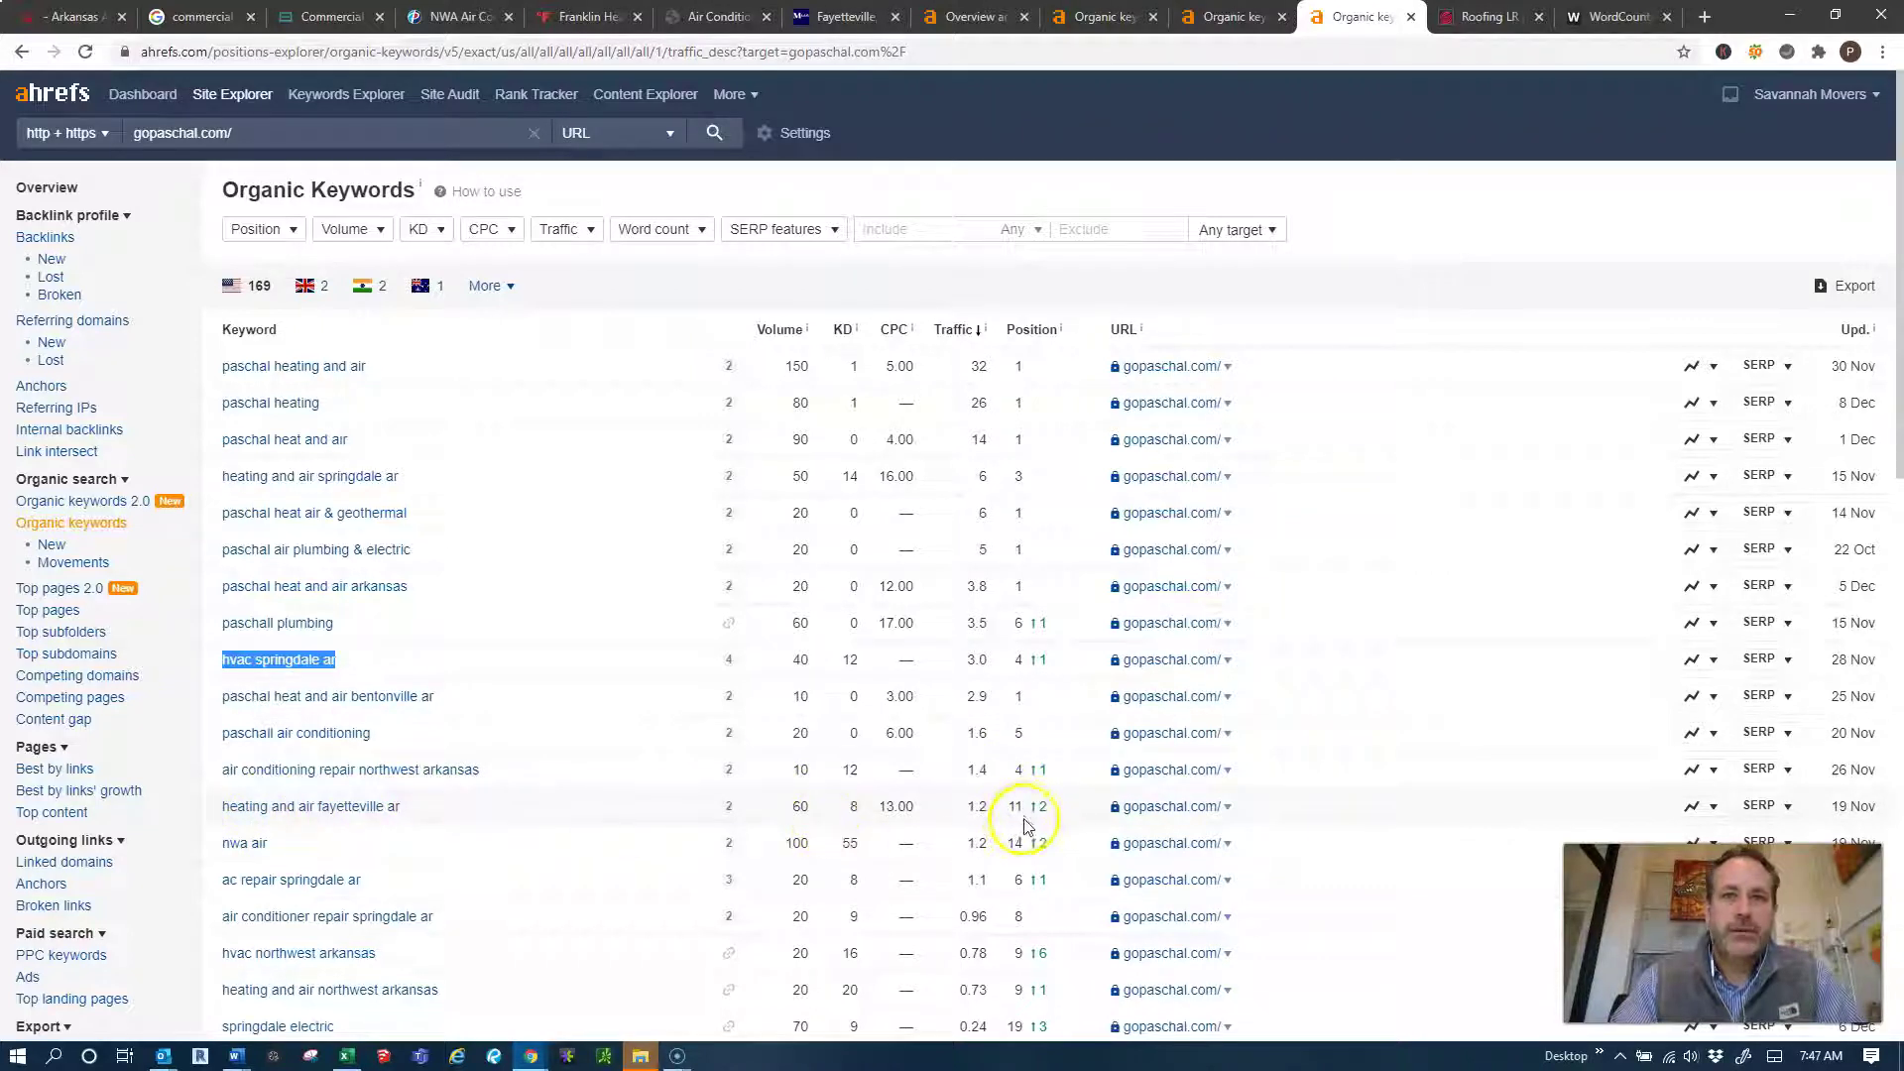
pyautogui.scroll(-2, 417, 871)
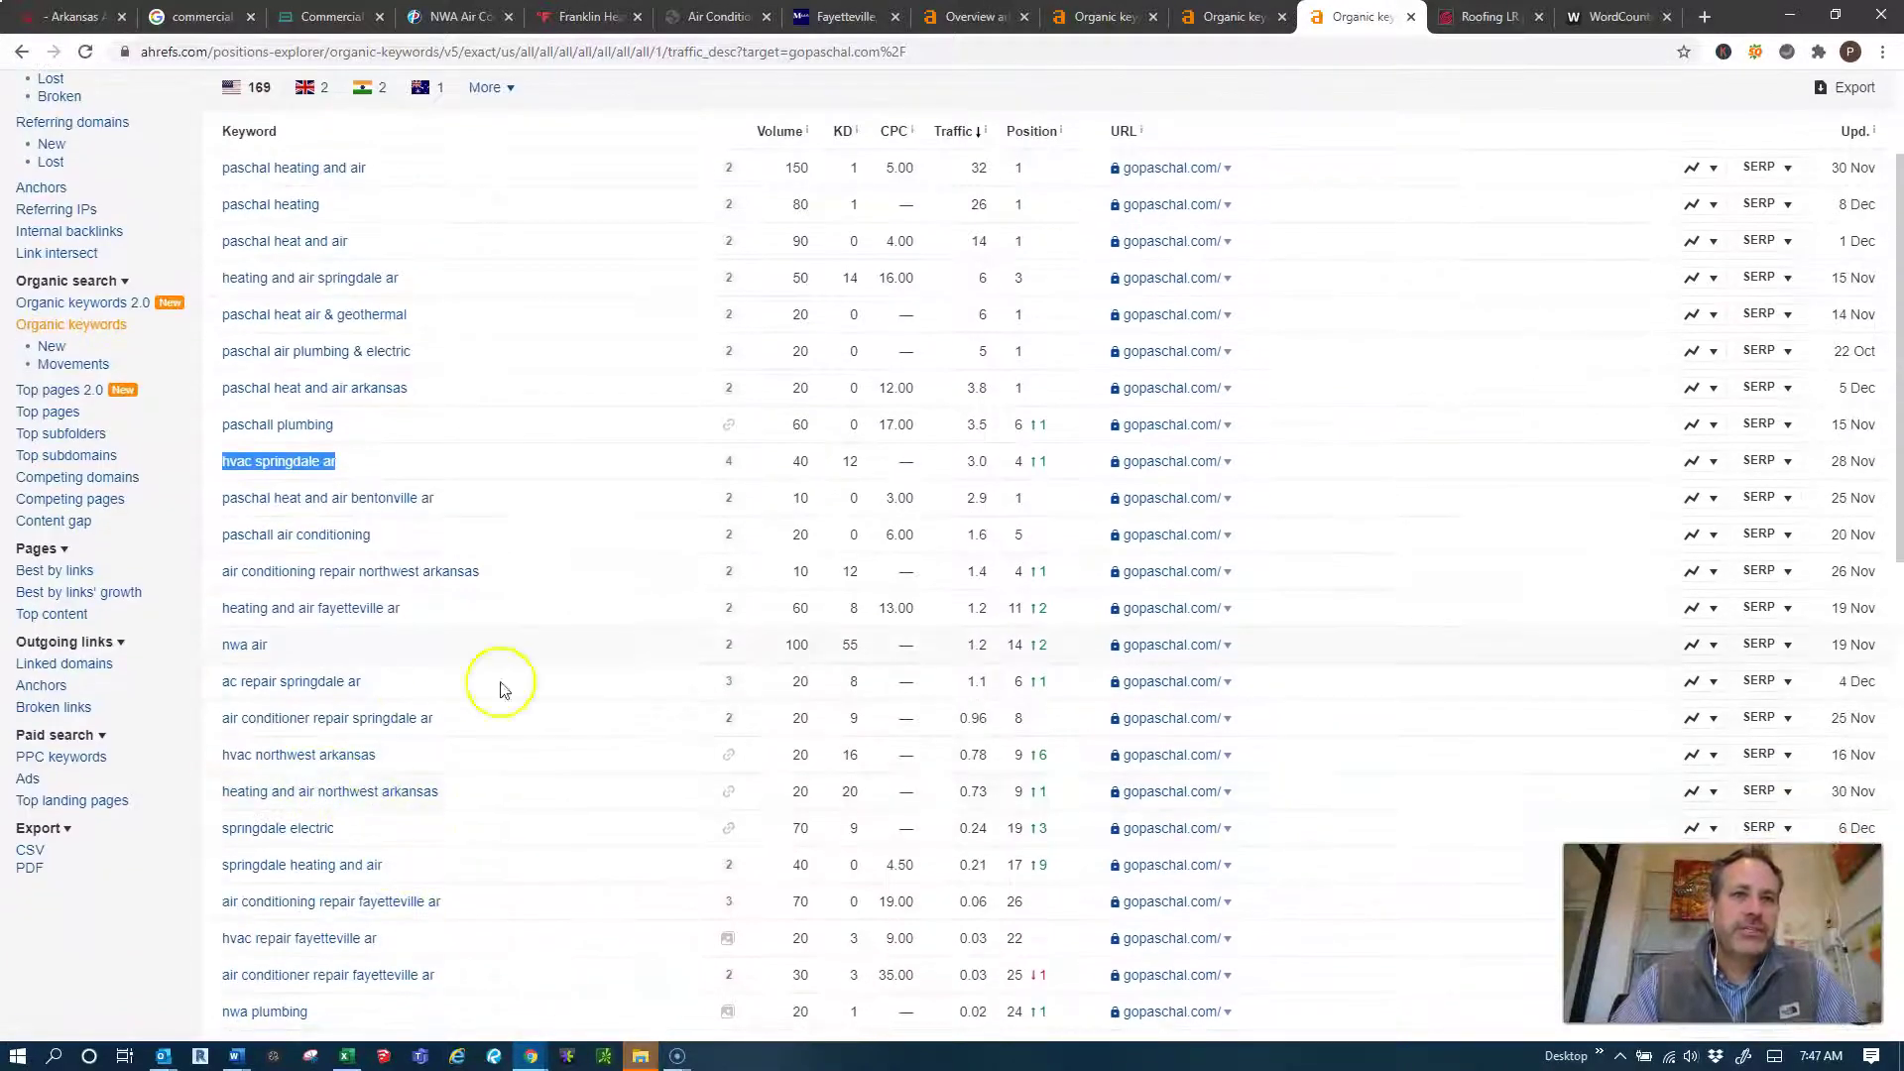
pyautogui.scroll(3, 748, 871)
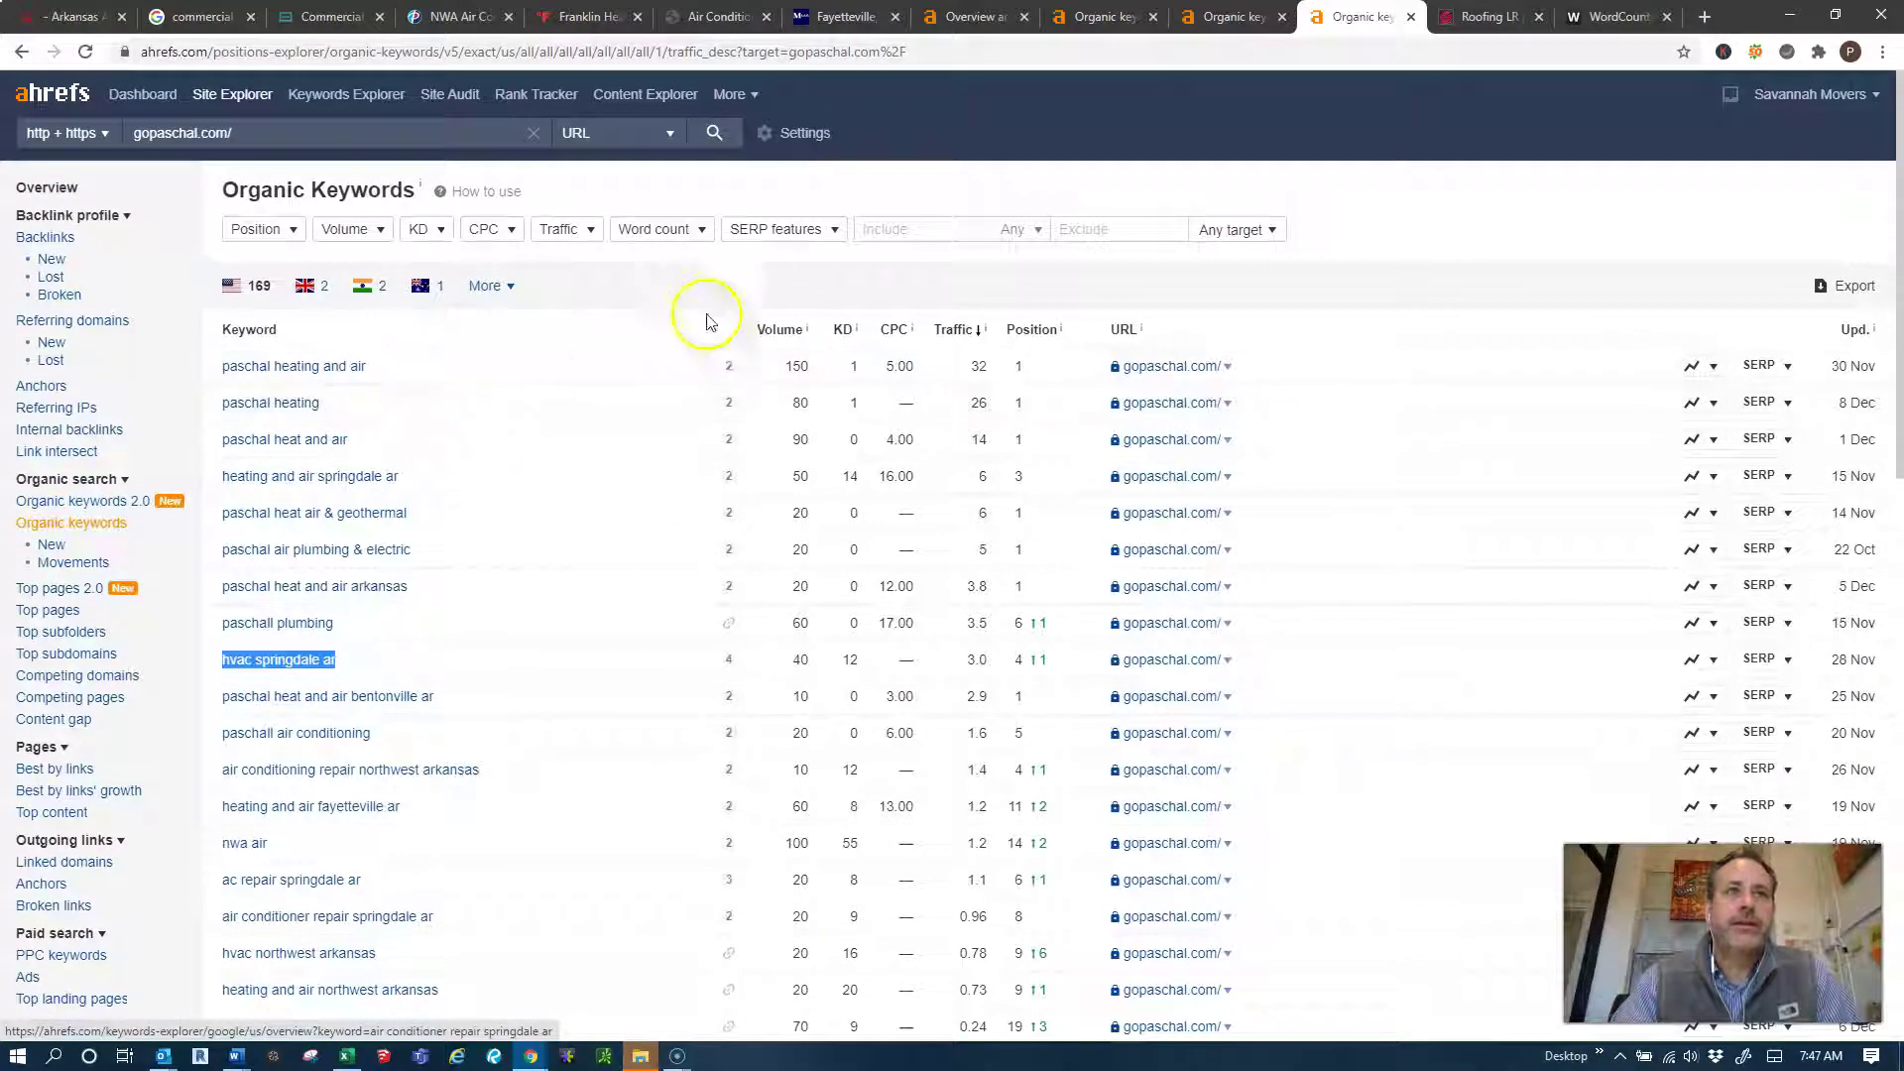
# Return to the arkair.us overview showing DR 2.6, 42 backlinks and 12 referring domains.
pyautogui.click(967, 17)
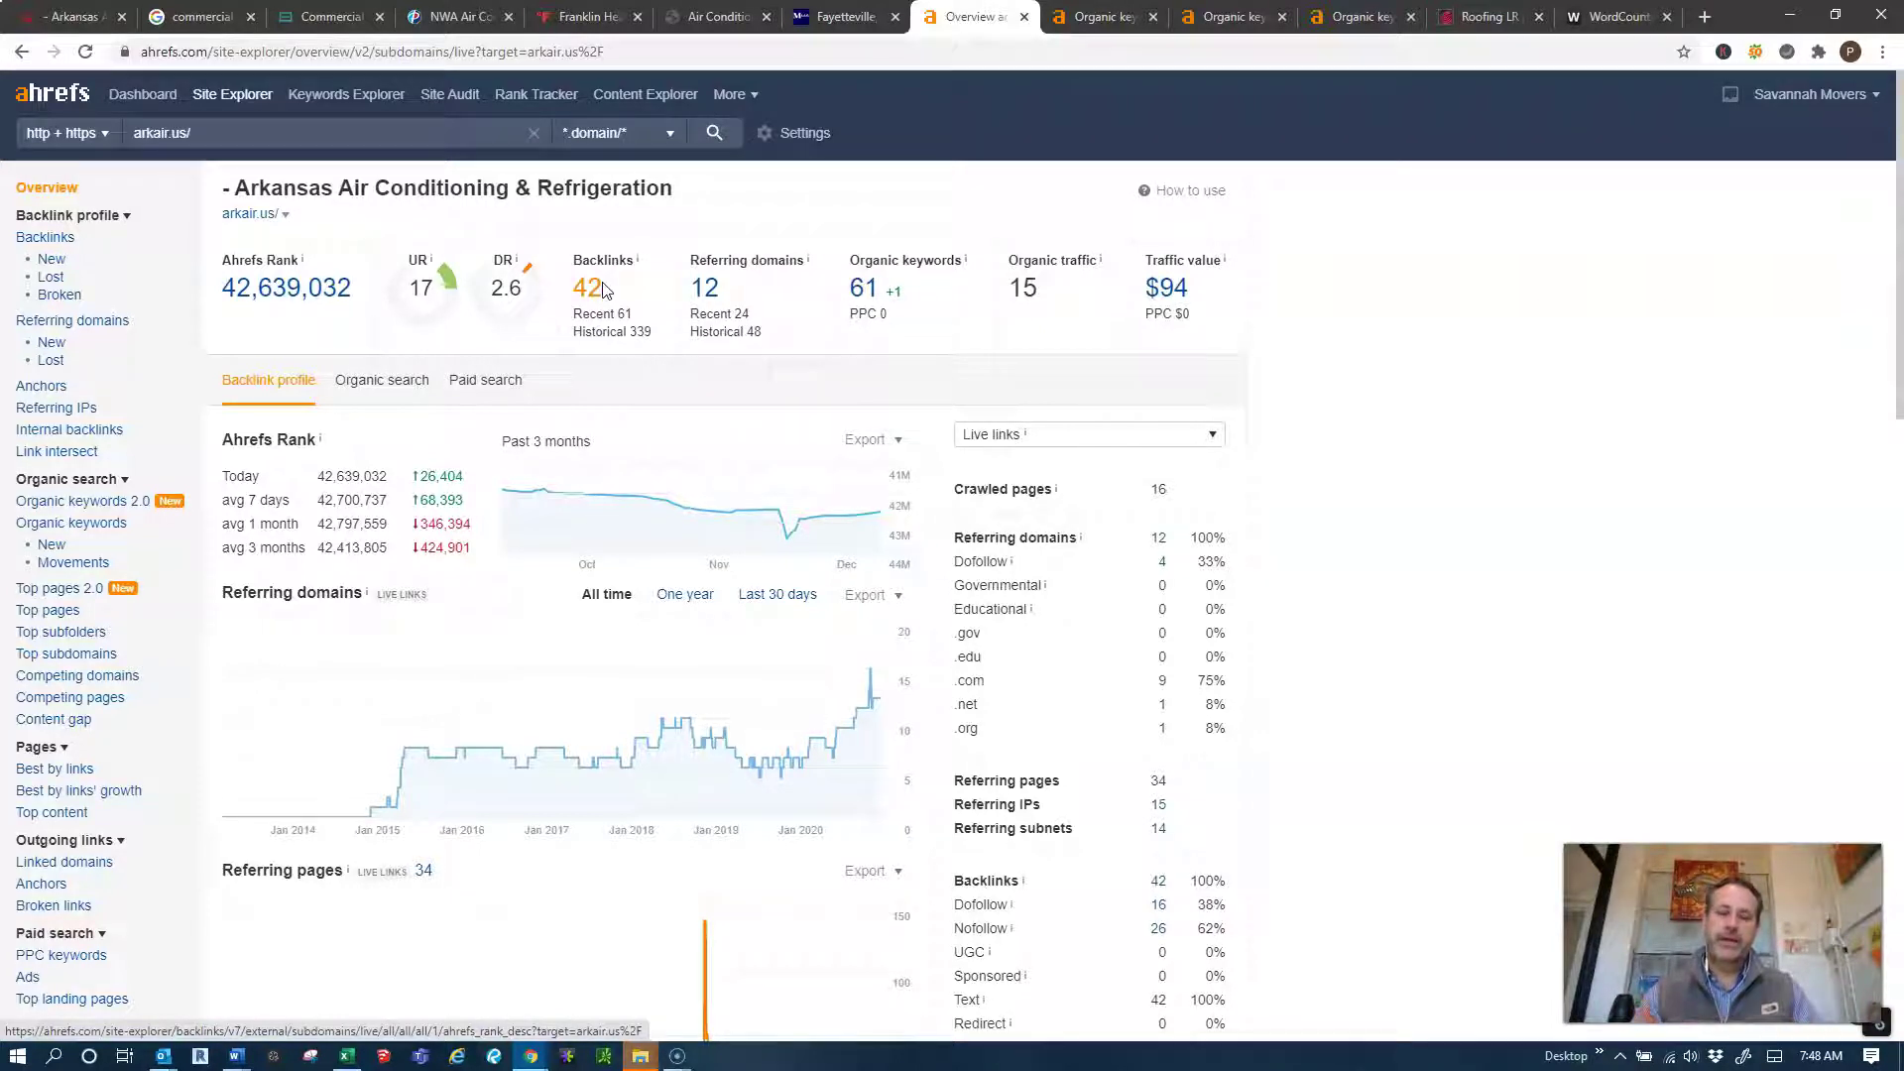
# List arkair.us's 12 referring domains, then gopaschal.com's 76, led by rheem.com and ezlocal.com.
pyautogui.click(708, 293)
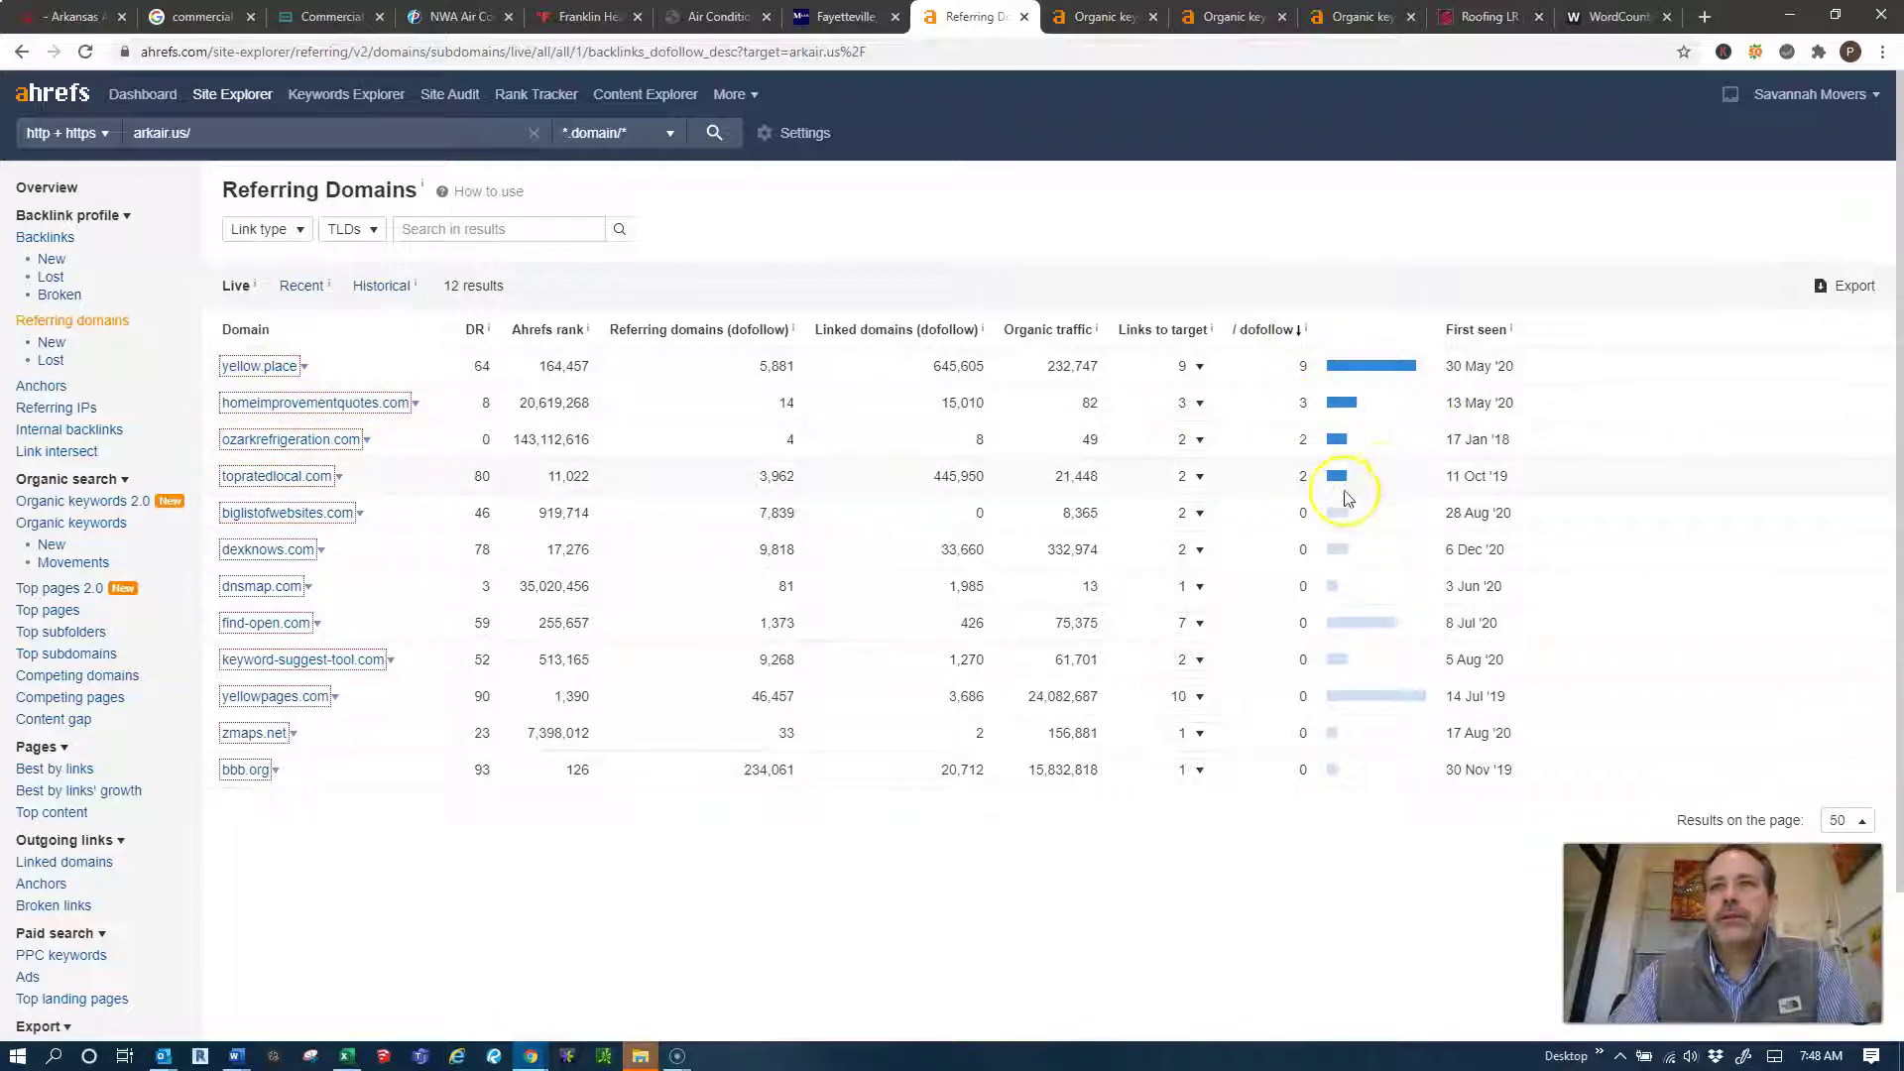
pyautogui.click(1353, 17)
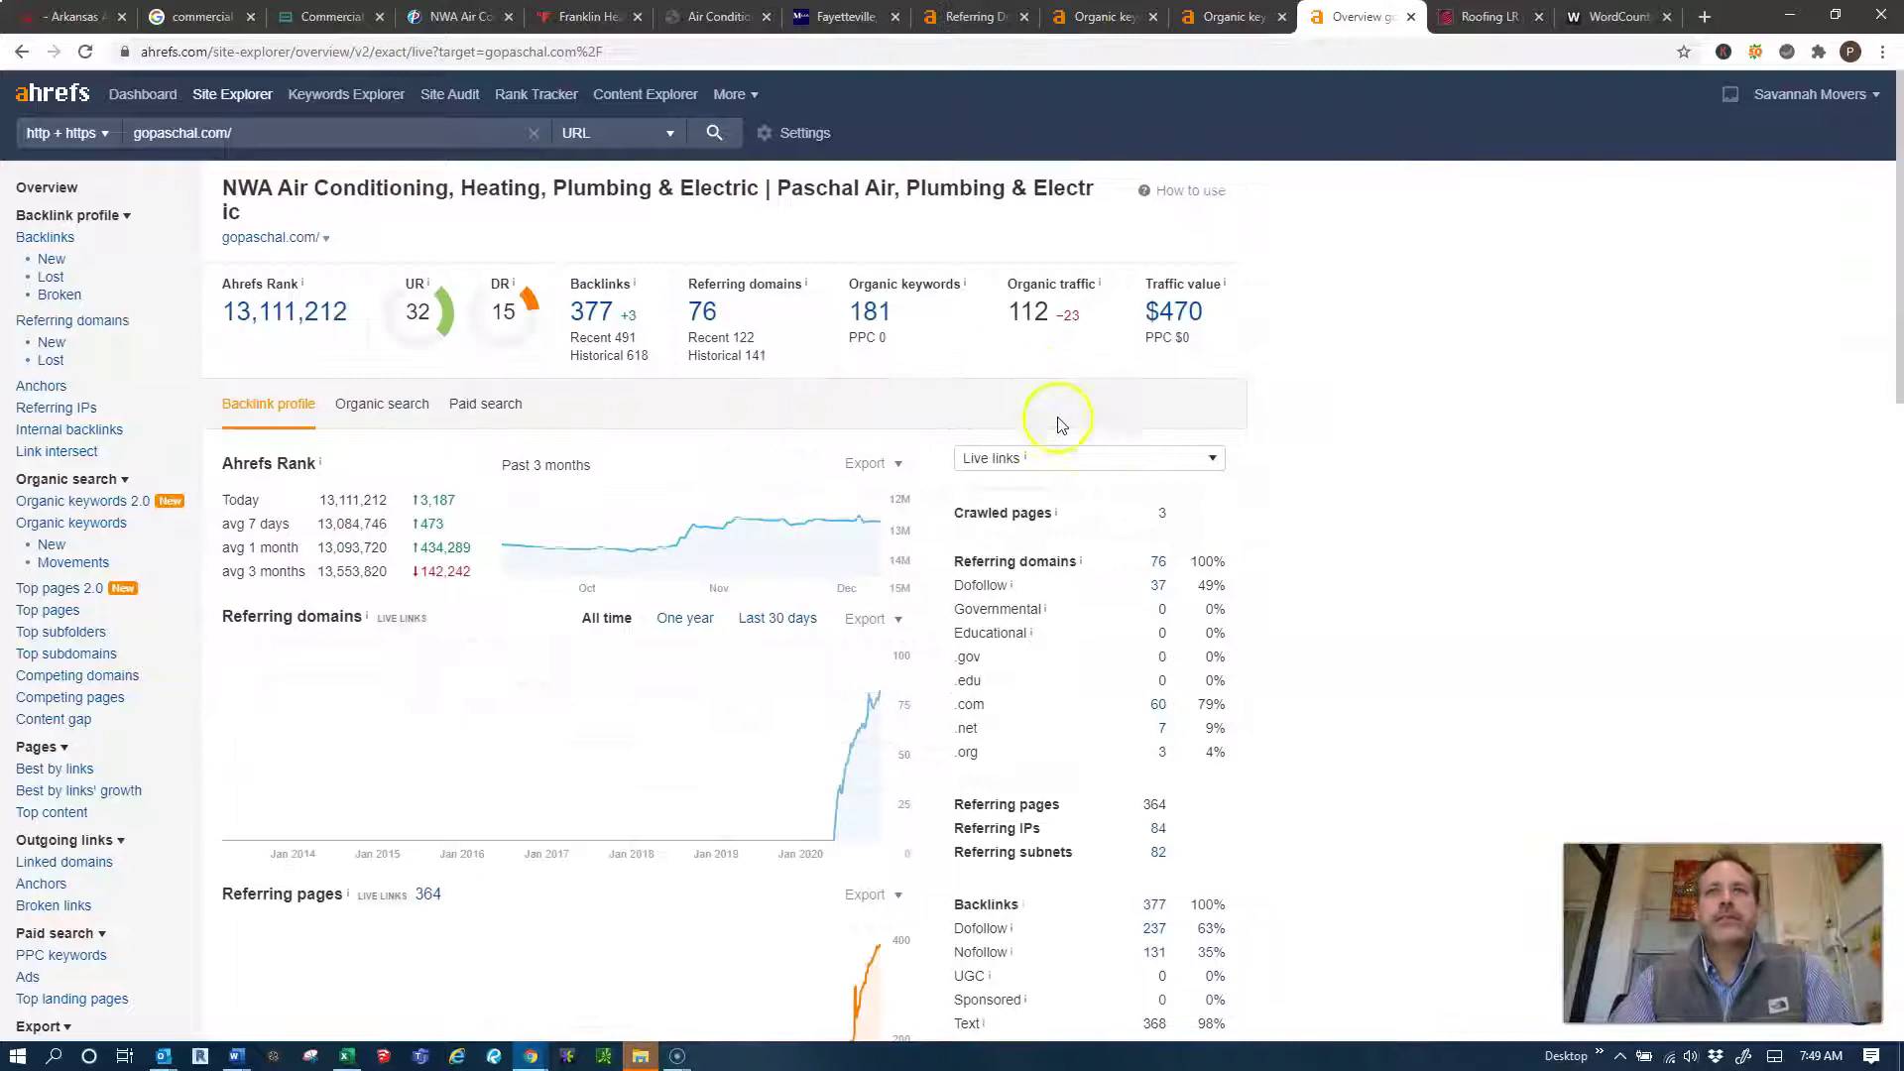
pyautogui.click(704, 313)
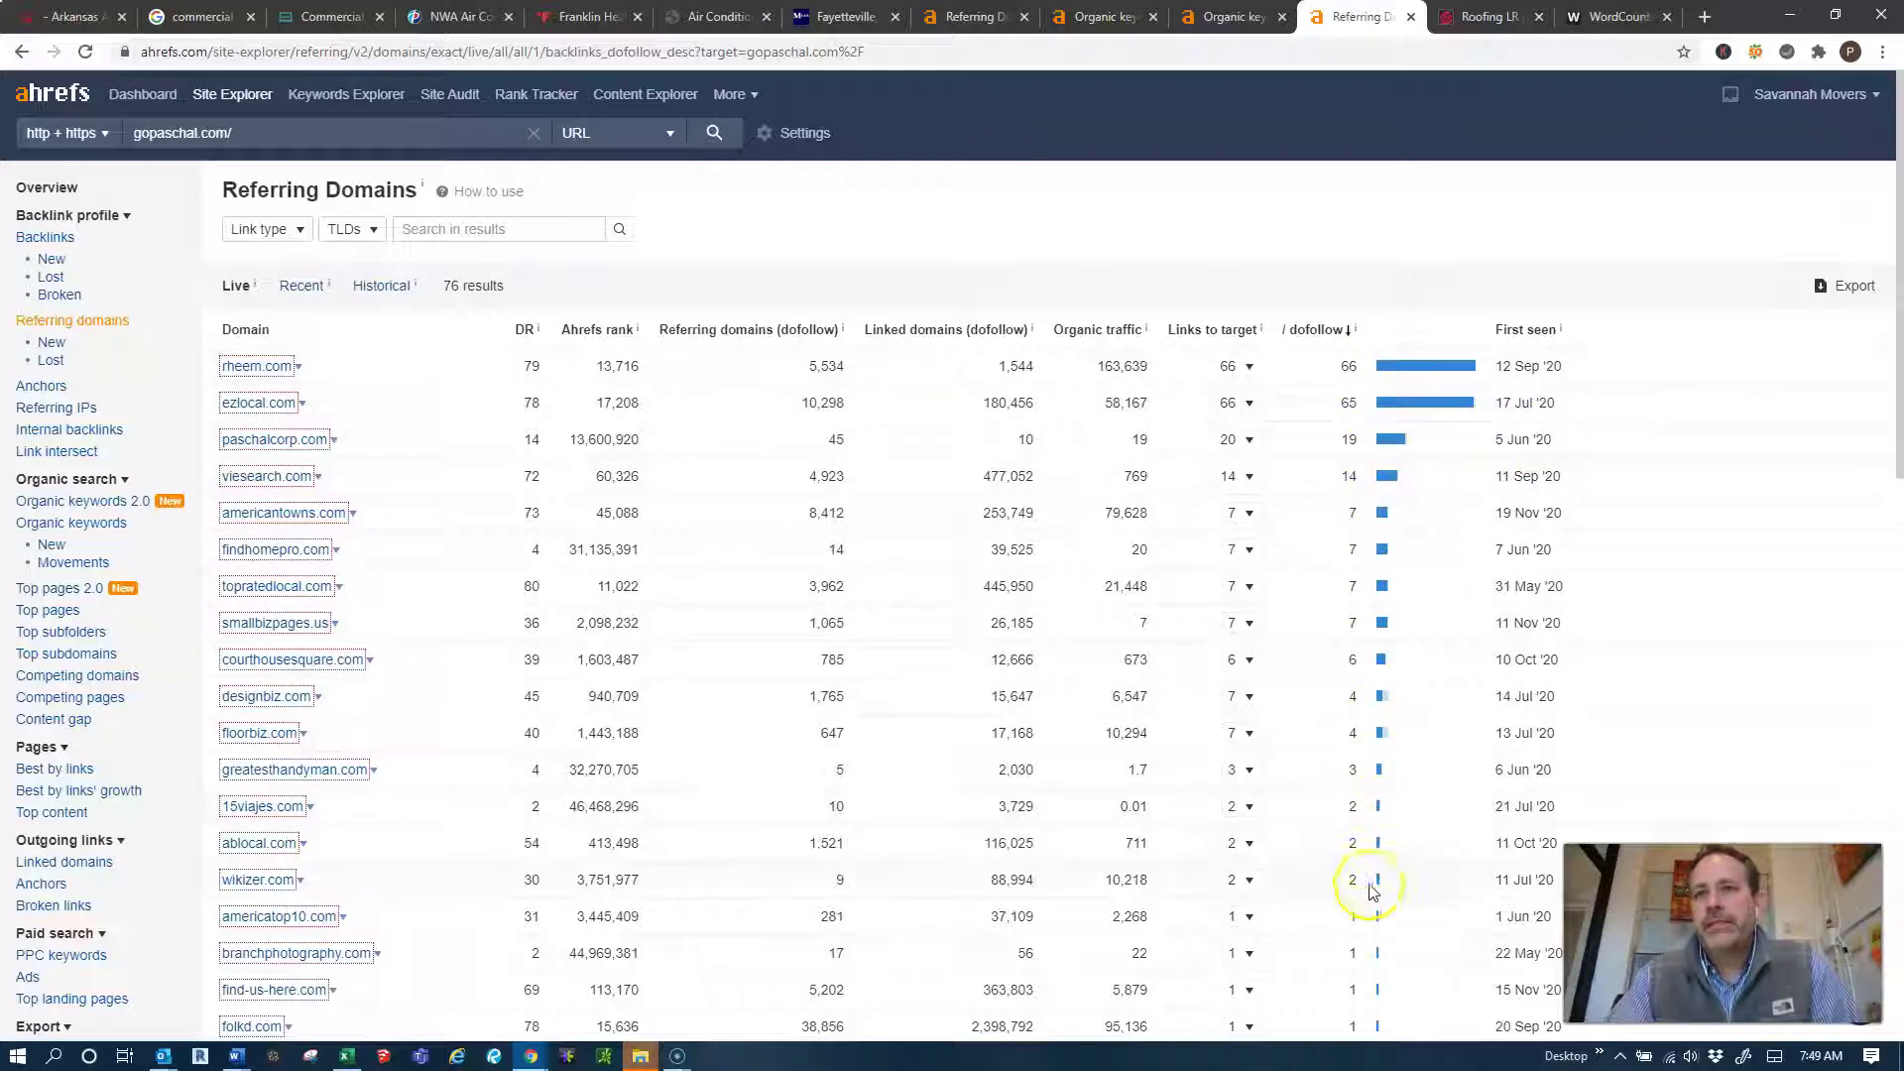
pyautogui.scroll(-5, 1428, 794)
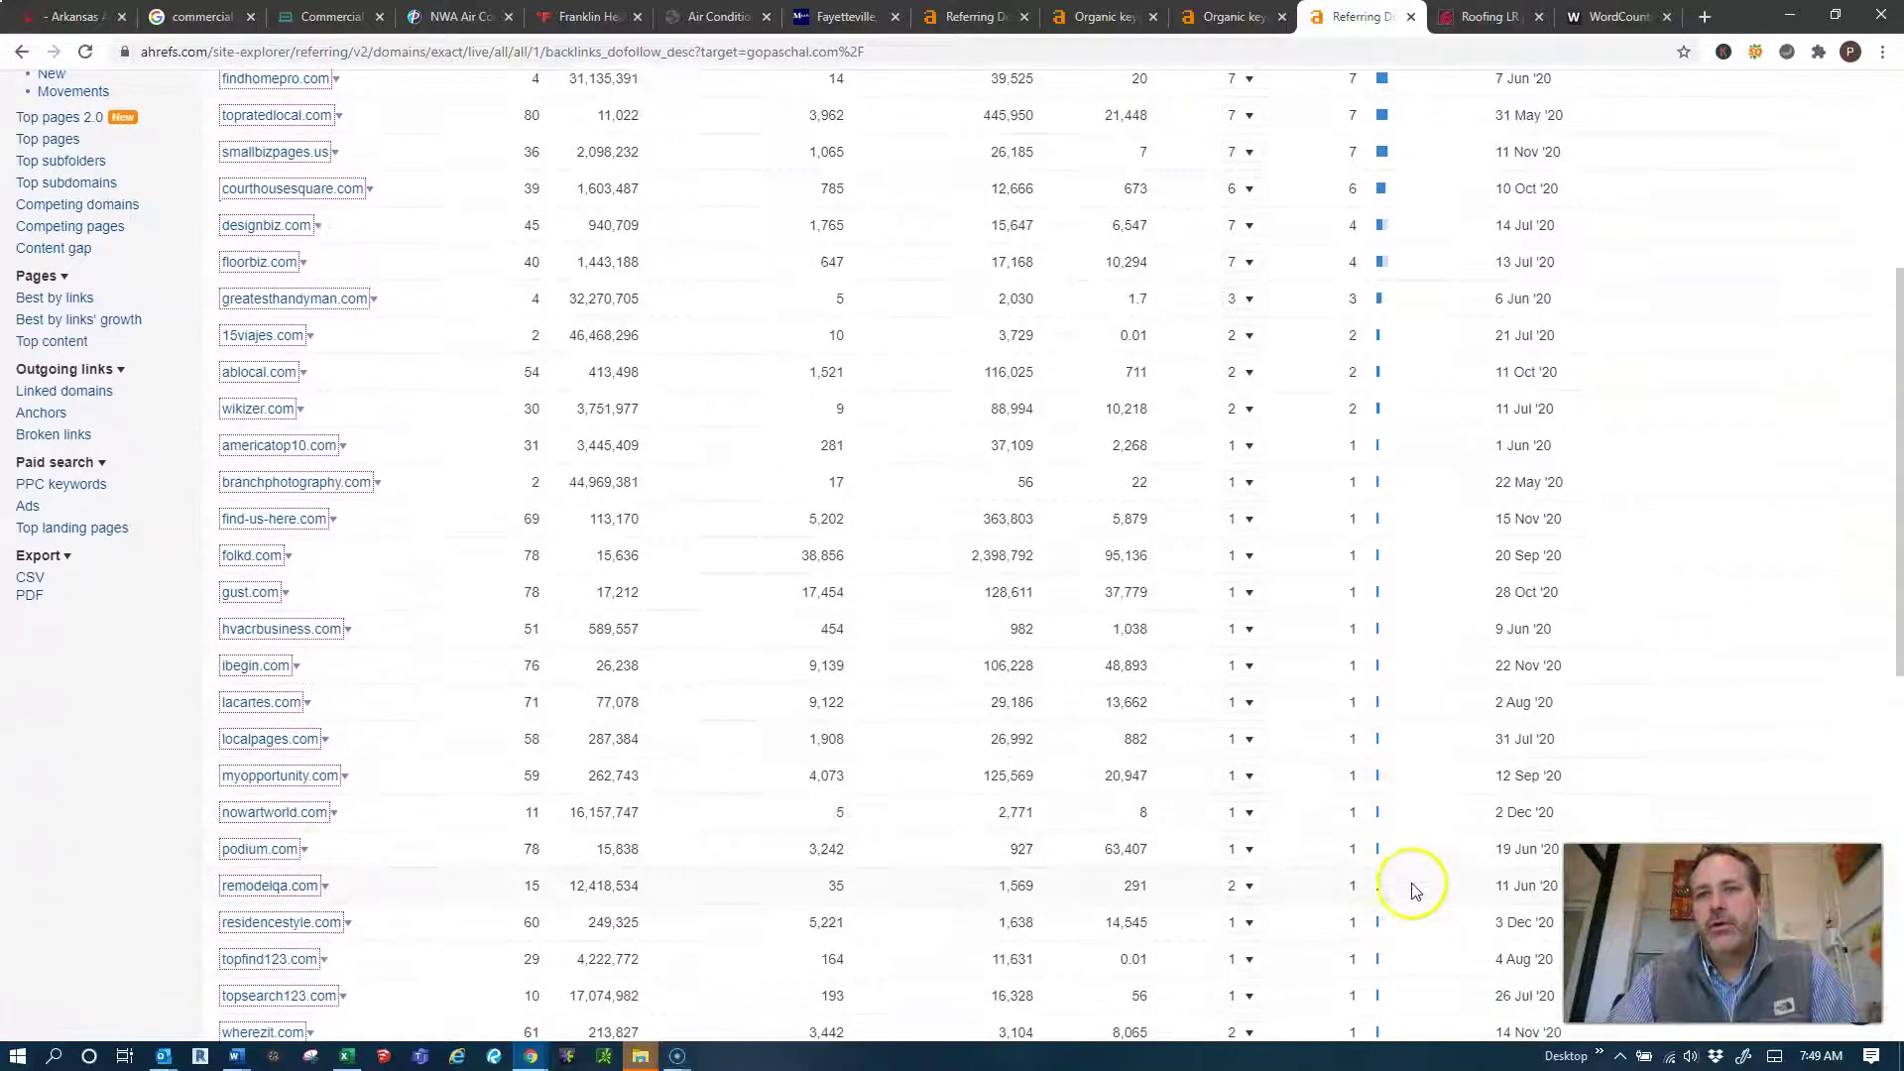
pyautogui.scroll(5, 1418, 727)
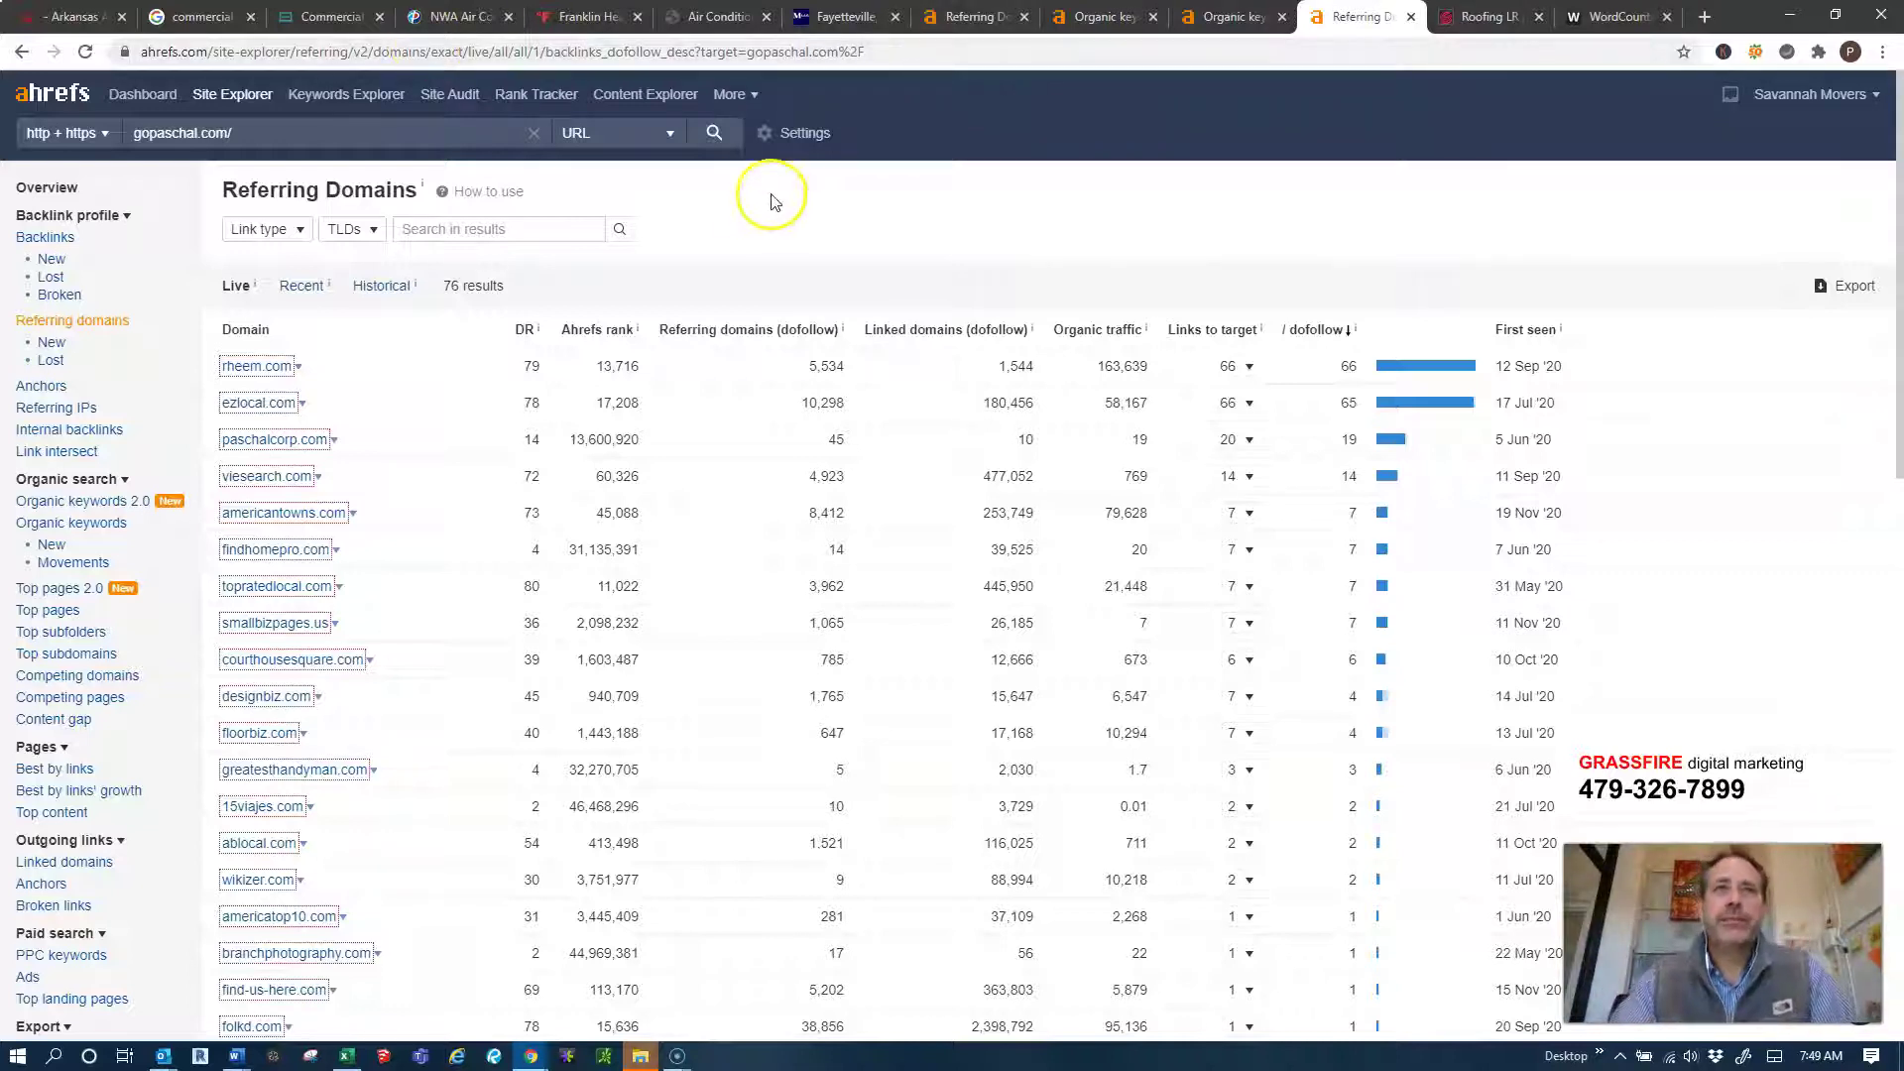
# Switch back to the arkair.us homepage with its Refrigeration & HVAC Services banner.
pyautogui.click(70, 16)
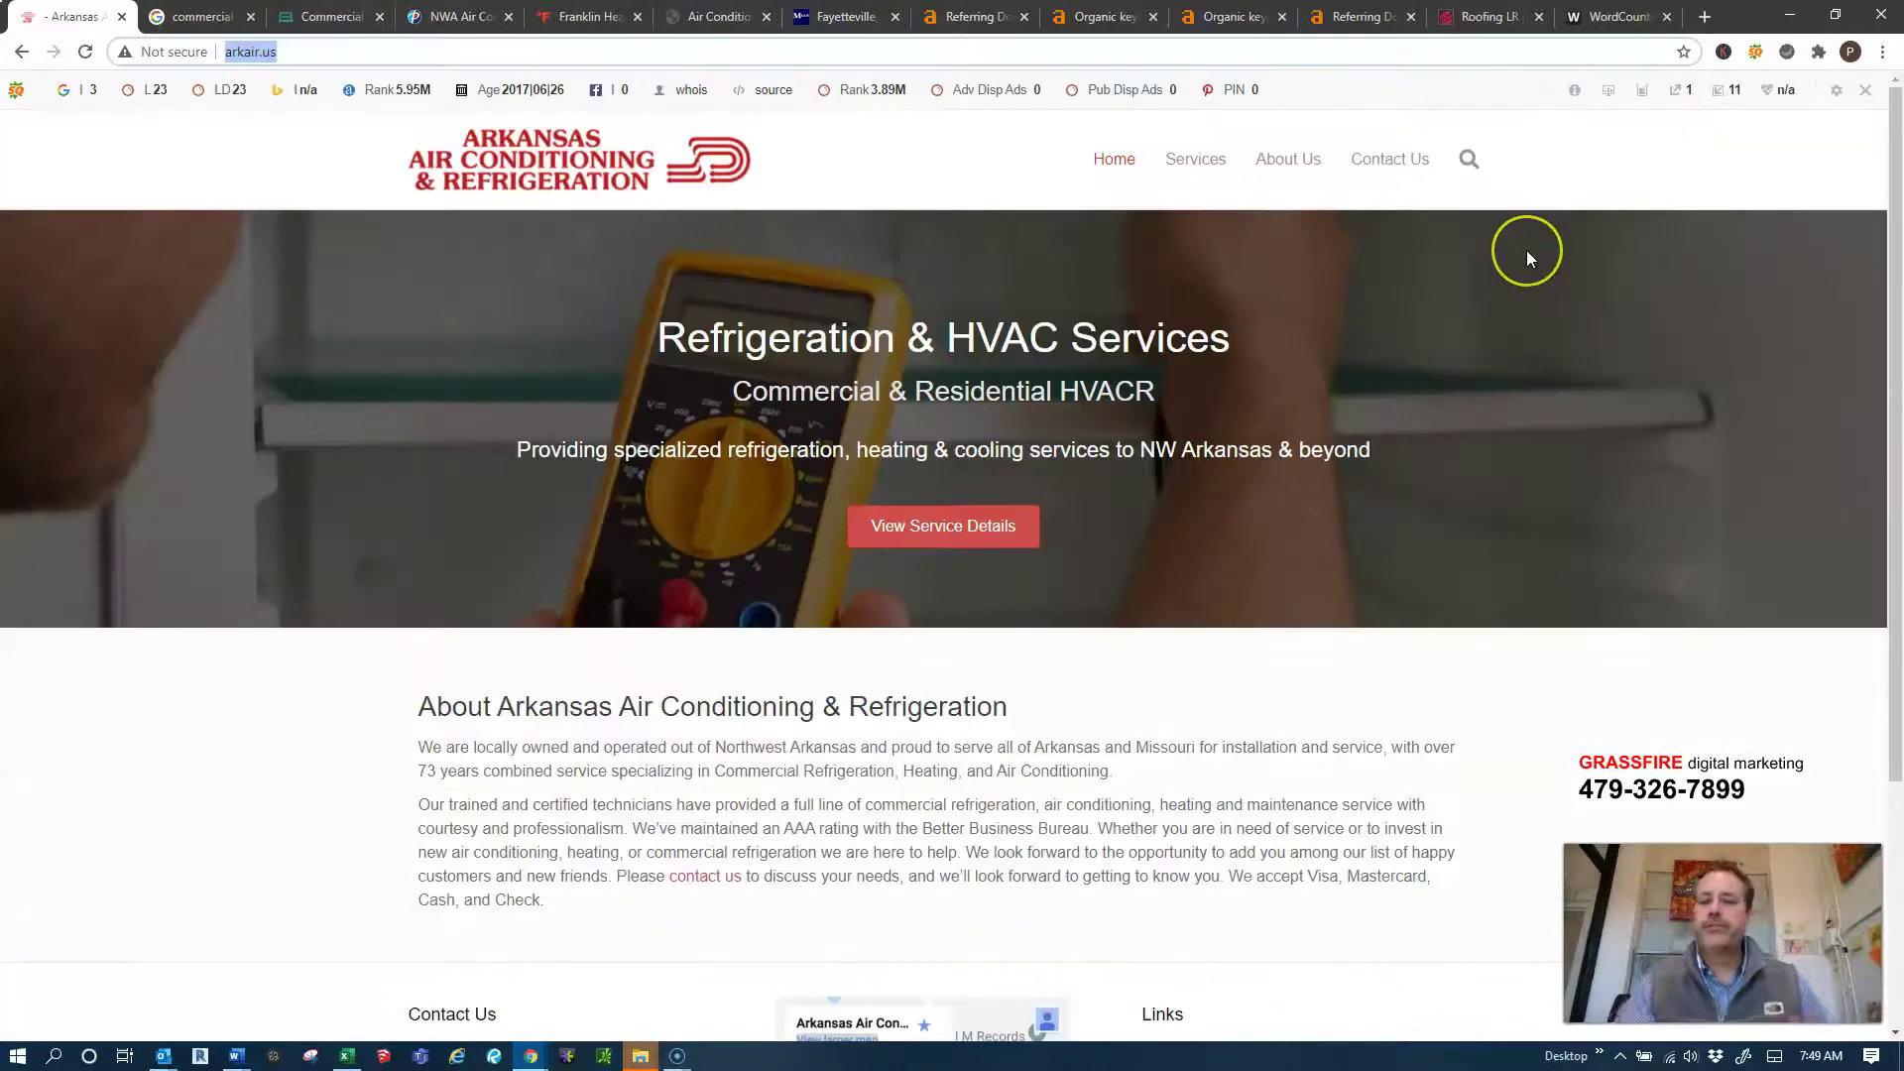